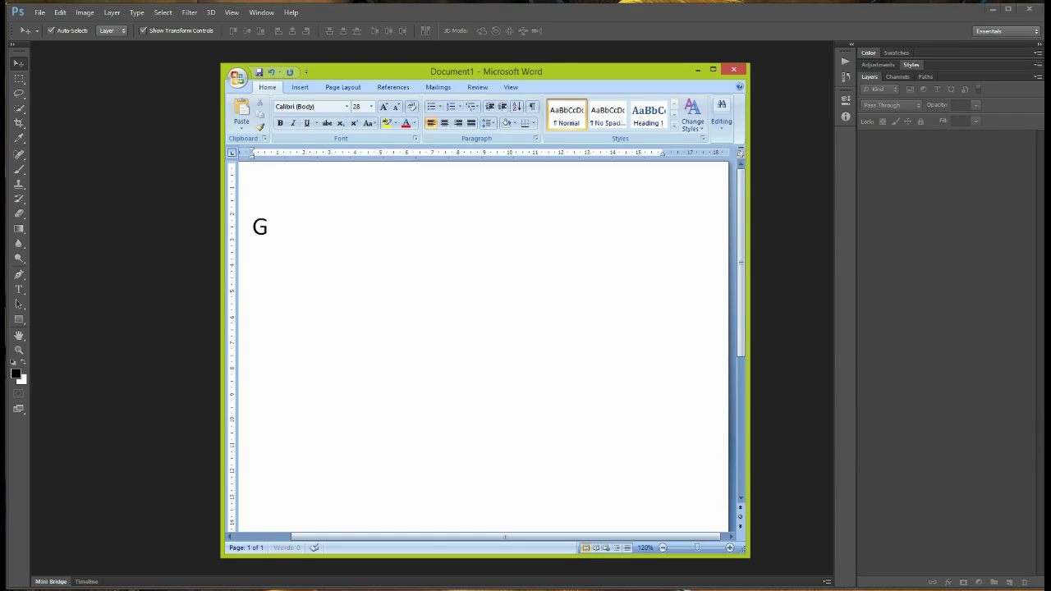
Write a greeting introducing the Pure Art Hand Drawing action, then clear it.
type("reetings, I will show you")
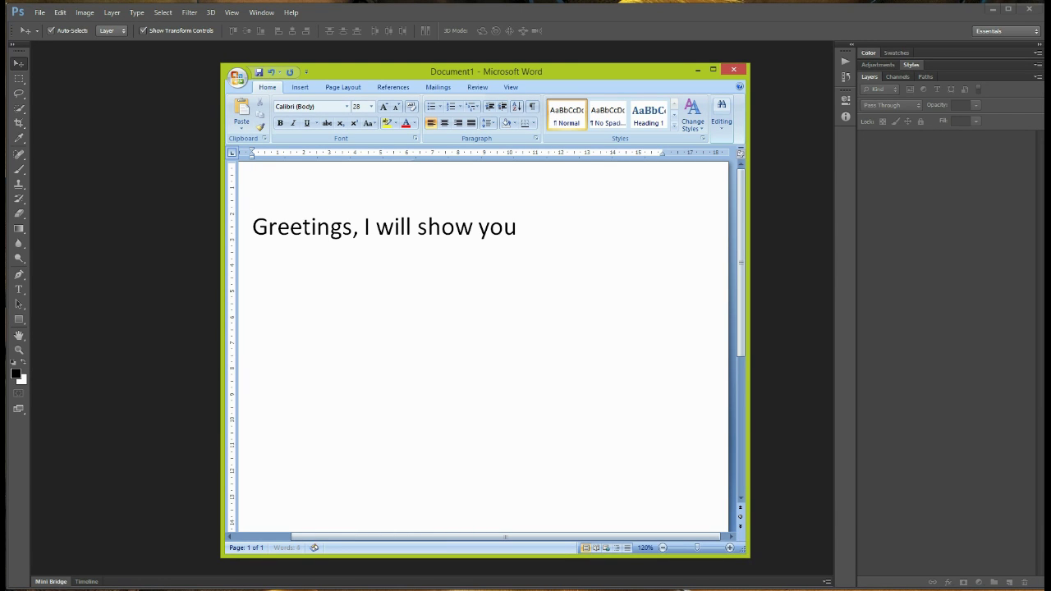
type(" how to use this Adobe Photoshop")
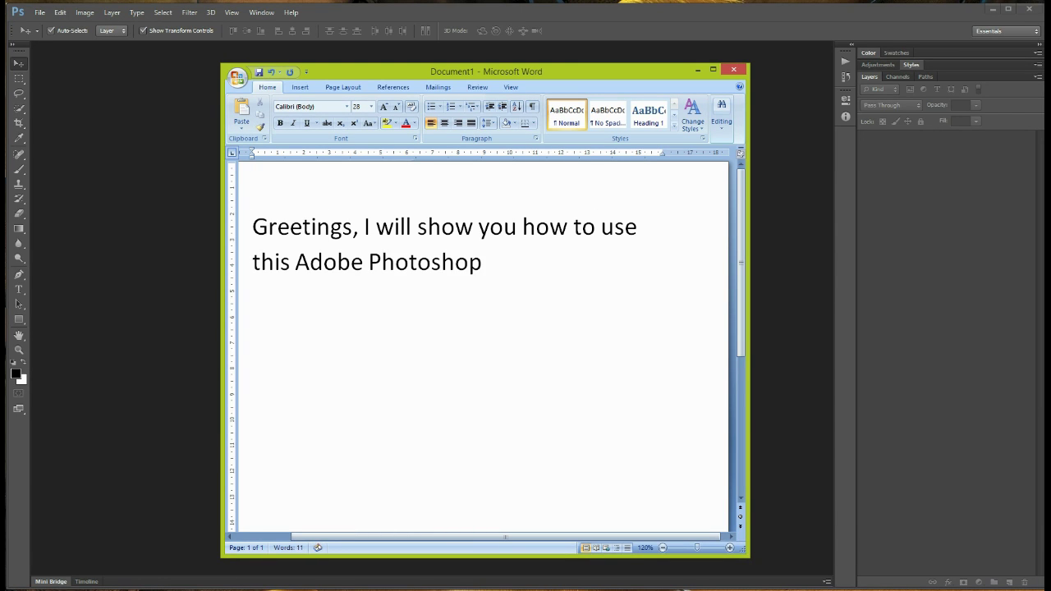
type(" image action titled \"Pure Art")
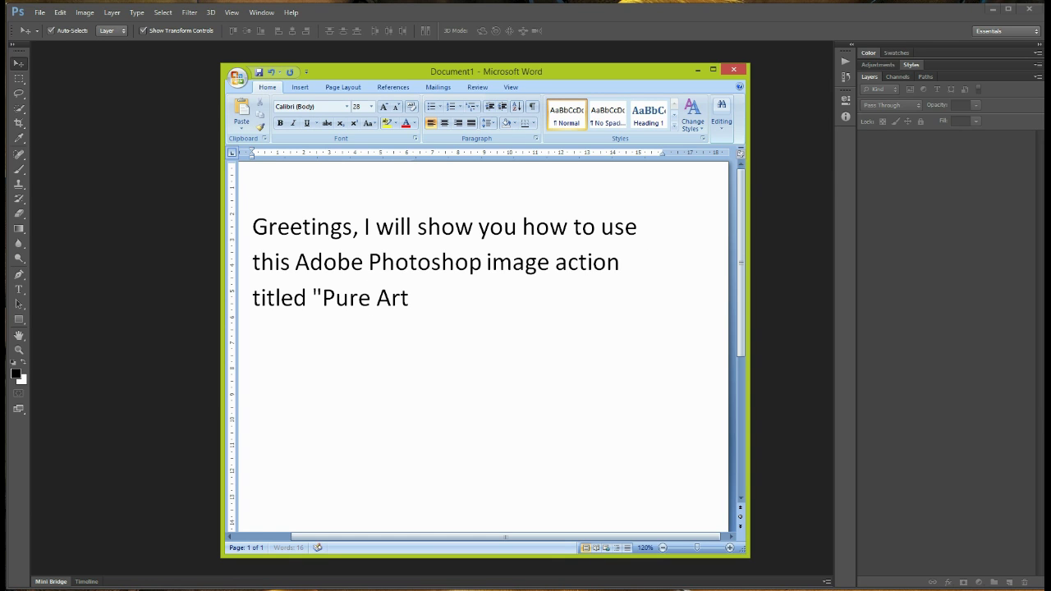
type(" Hand Drawing 145\"")
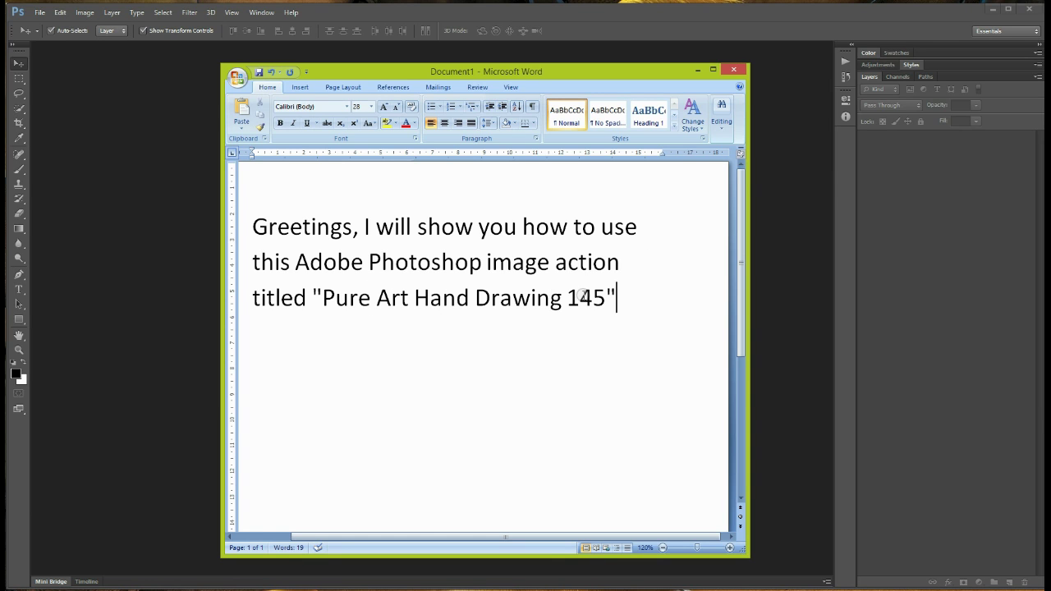
key("ctrl+a")
key("Delete")
Describe the photo-realistic hand-drawing result and CS3–CC compatibility, then empty the page.
type("This action will profession")
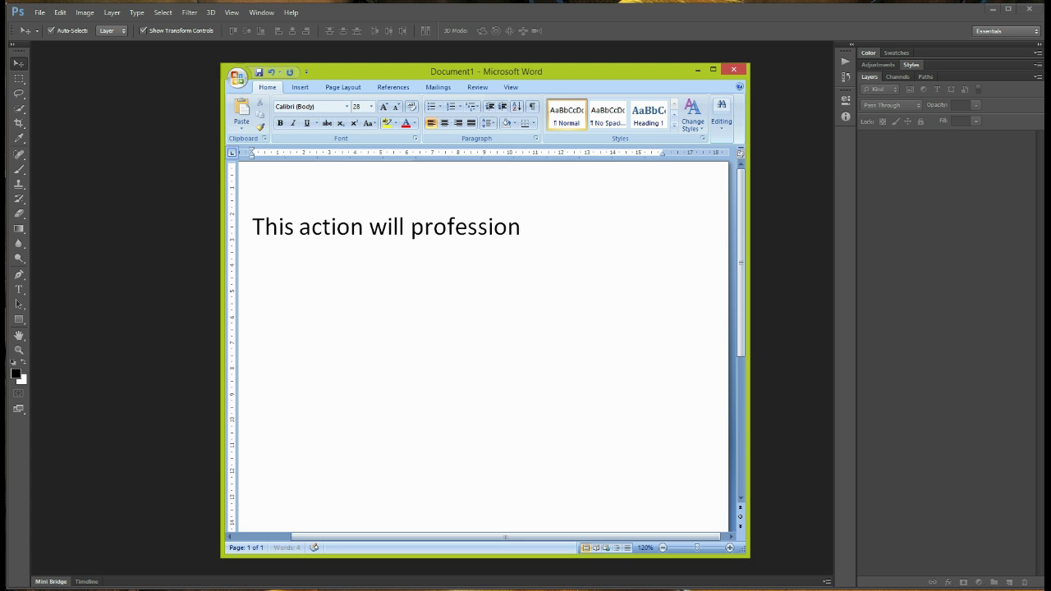
type("ally transform your port")
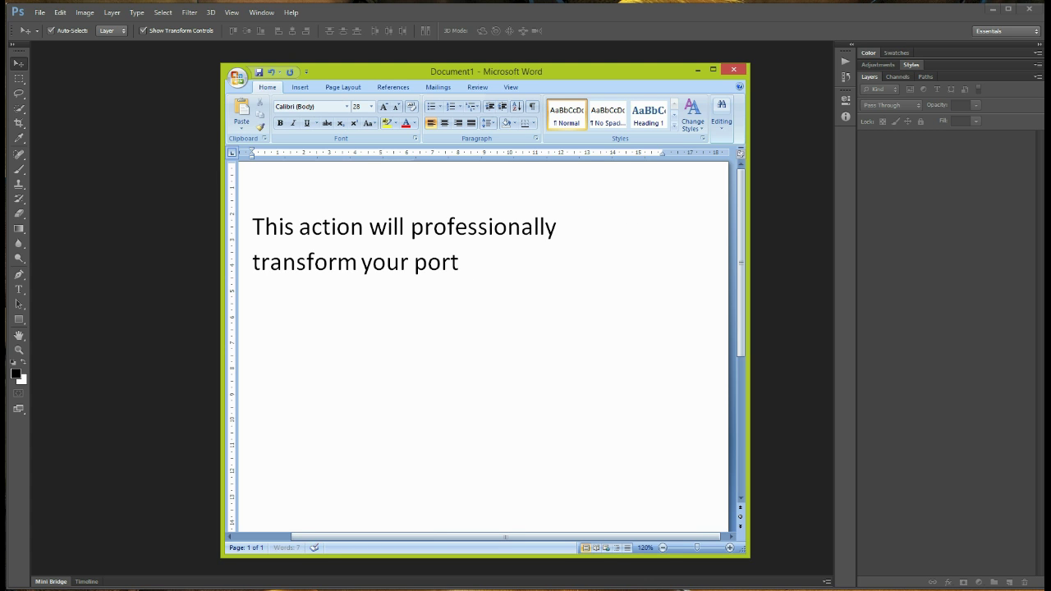
type("rait or artwork into Photoh")
key("BackSpace")
type("-rea")
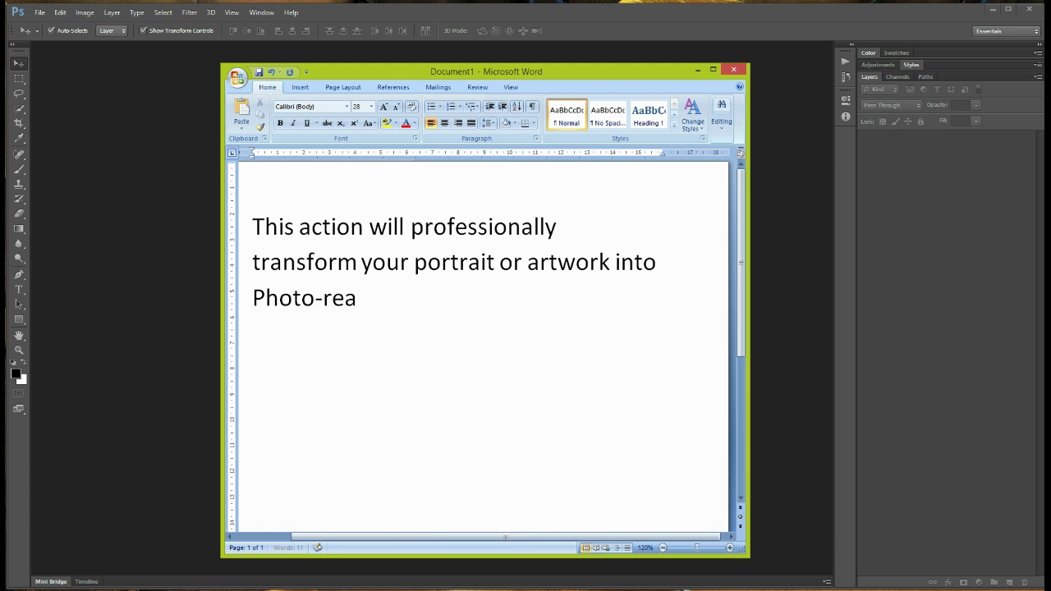
type("listic hand drawing.")
left_click_drag(594, 287, 273, 232)
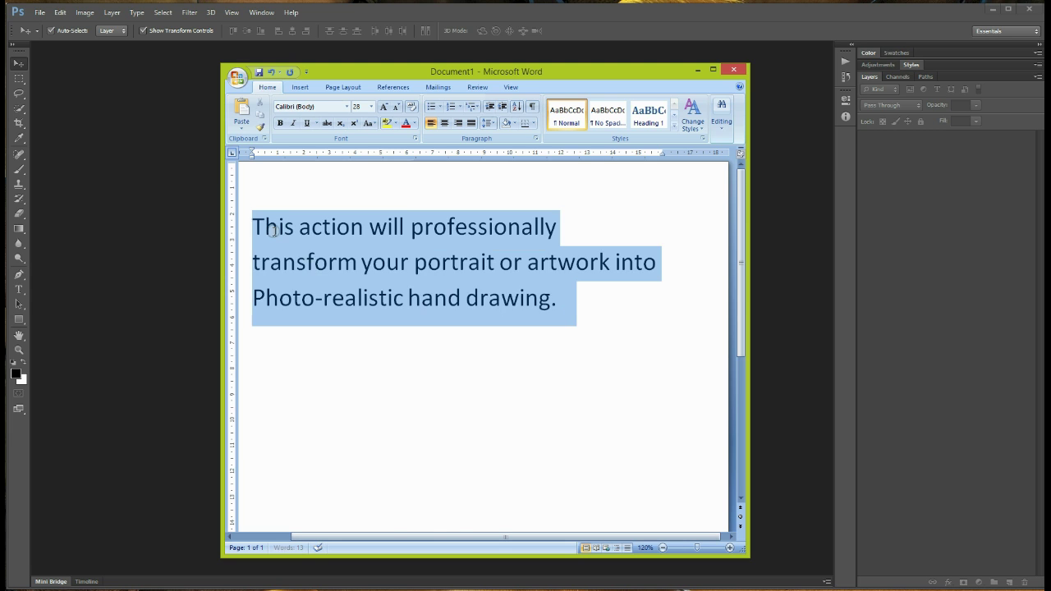
type("This action has been")
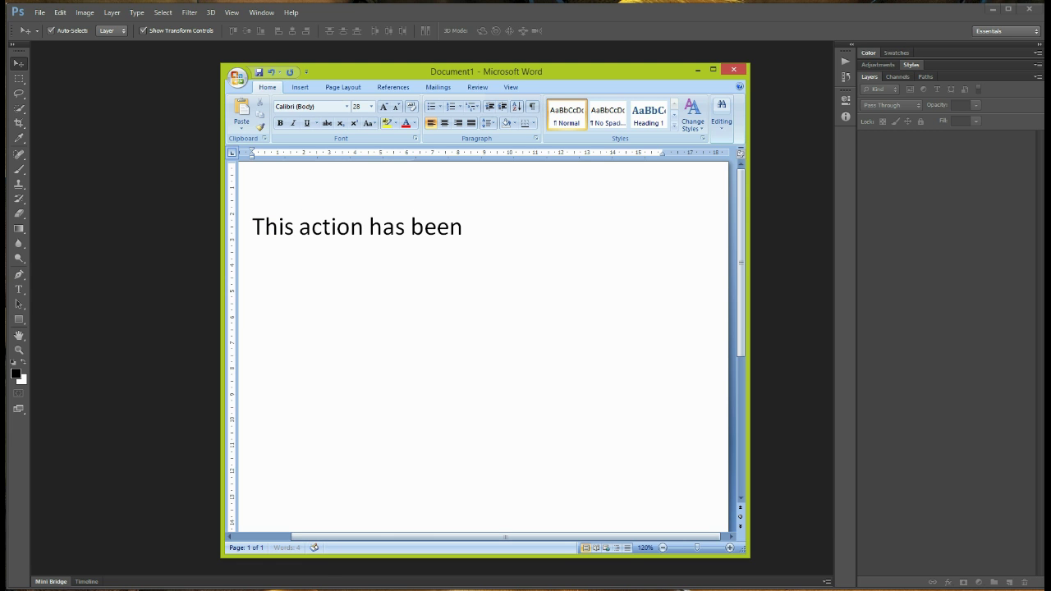
type(" tested on Photoshop CS3, CS4, CS5, CS6 and CC.")
key("ctrl+a")
key("Delete")
Write Extended Version notes: Standalone for CS3, CS4 and CC; Panel for CS5.
type("e=te")
key("BackSpace")
key("BackSpace")
key("BackSpace")
type("tended Version conta")
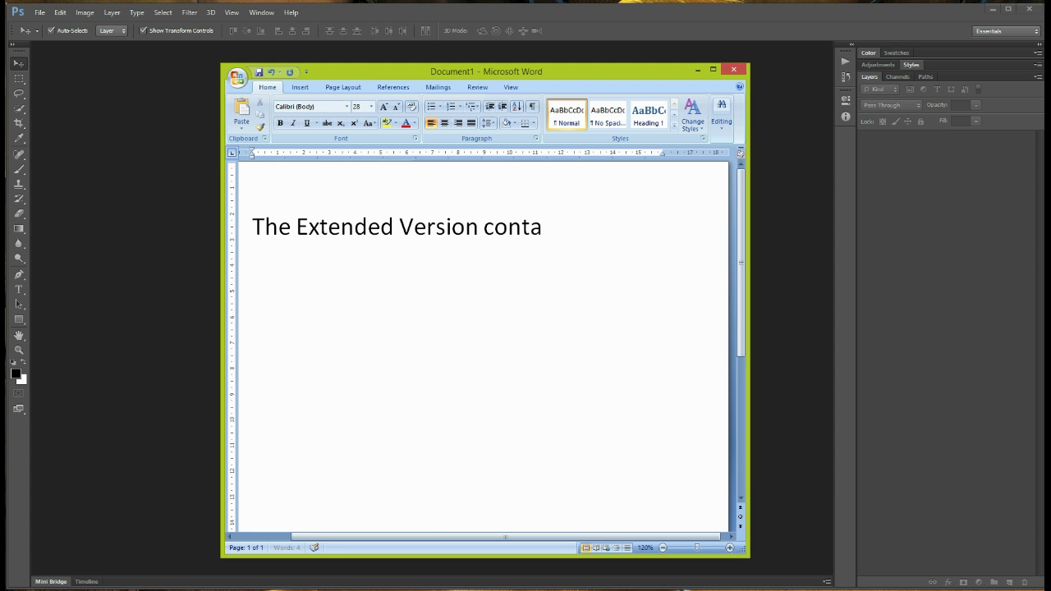
type("ins Standalone and Custom Panel.")
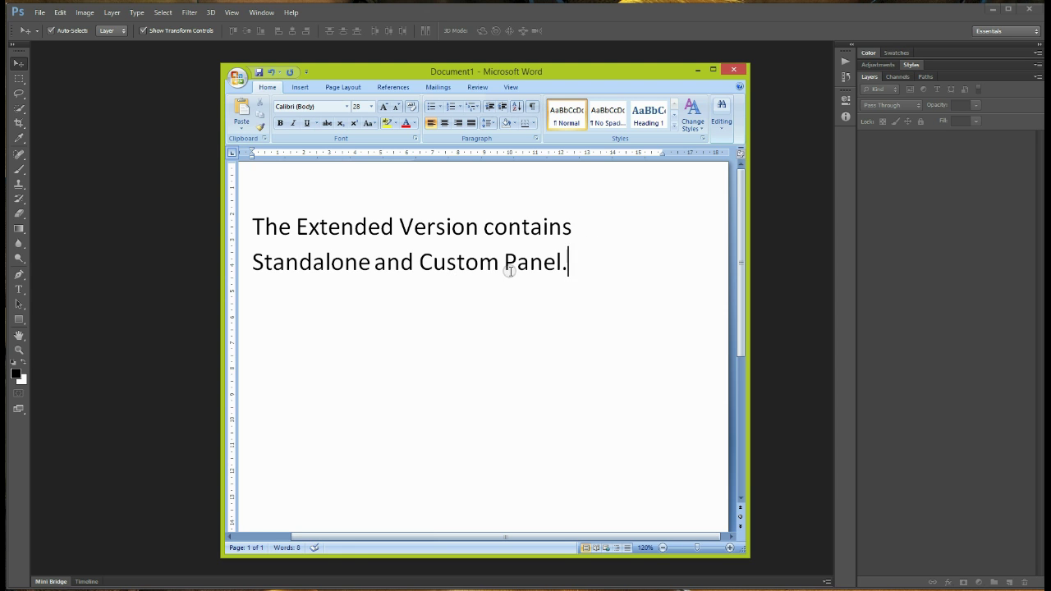
key("Return")
type("Standalone - is for ")
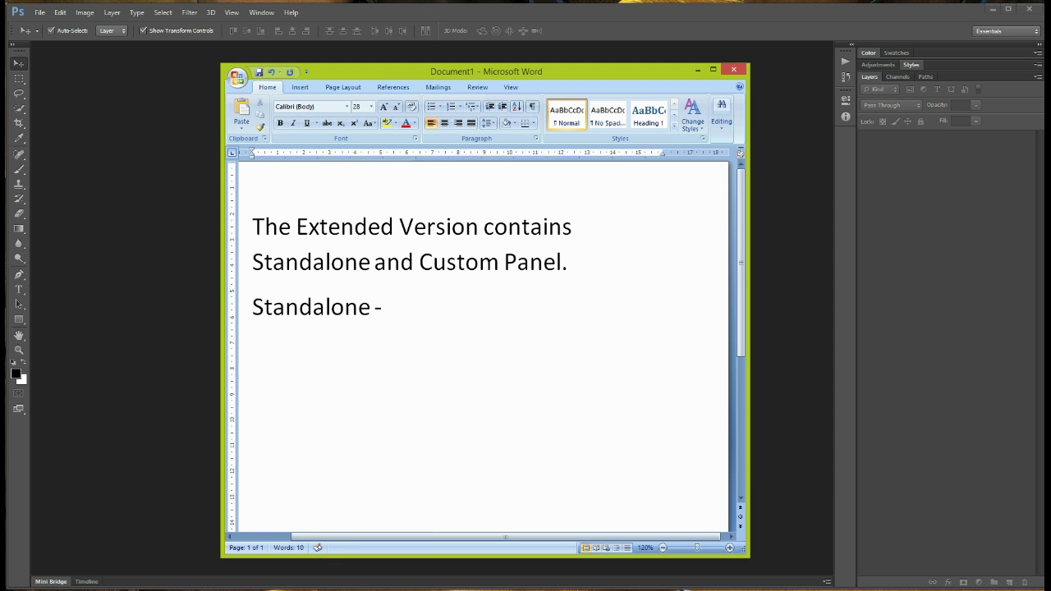
type("CS3, CS4, ")
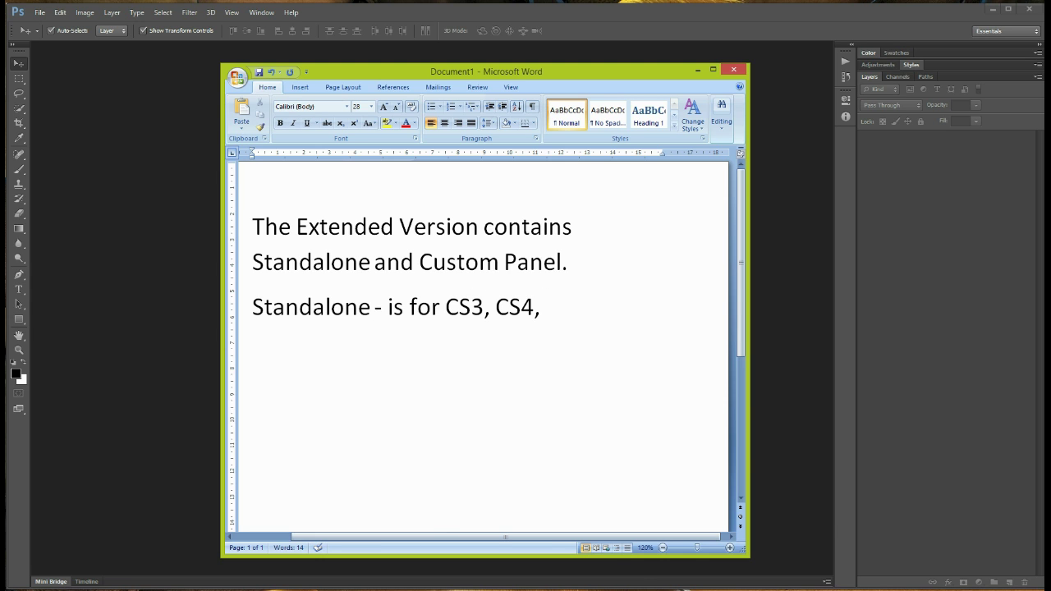
type("and CC")
key("Return")
type("Panel - is for CS5")
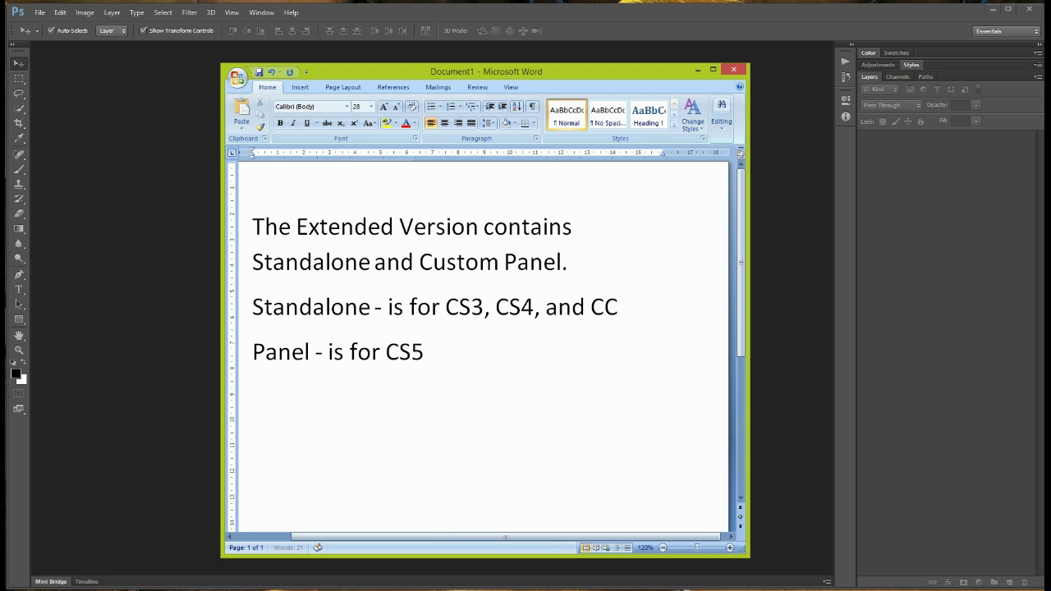
Note Custom Panel use for CS5/CS6 and action-panel play for CS3/CS4, then write 'Shall we begin?'.
key("ctrl+a")
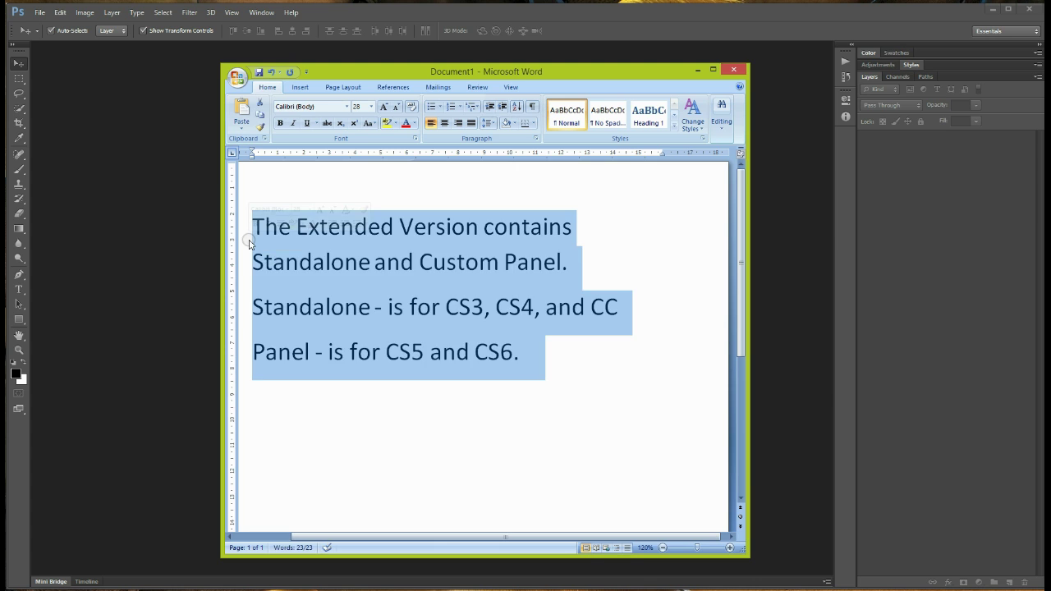
type("Users with Adobe Photosh")
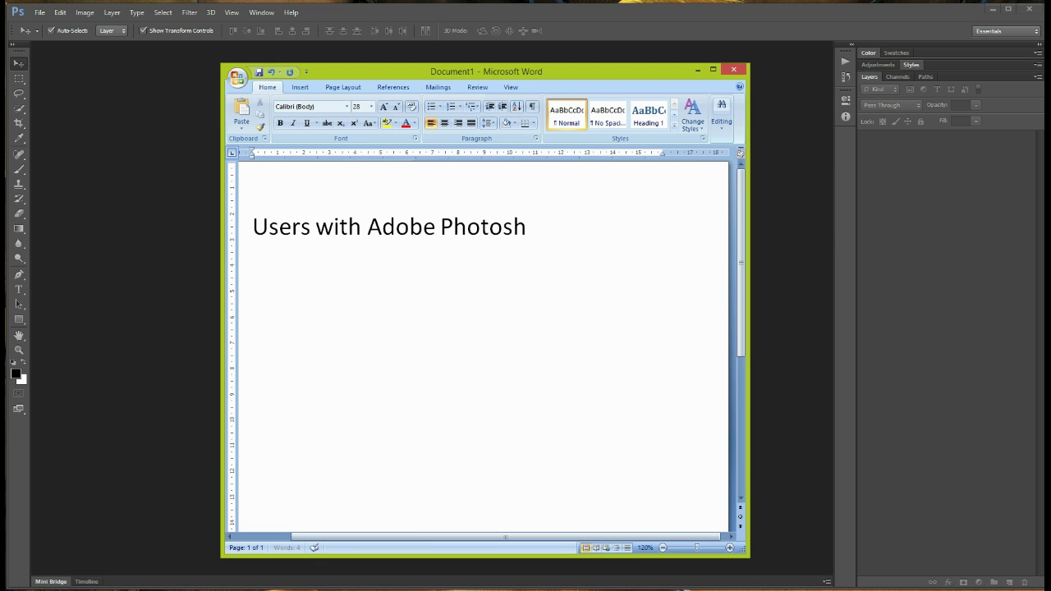
type("op CS5 and CS6 can enjoy the b")
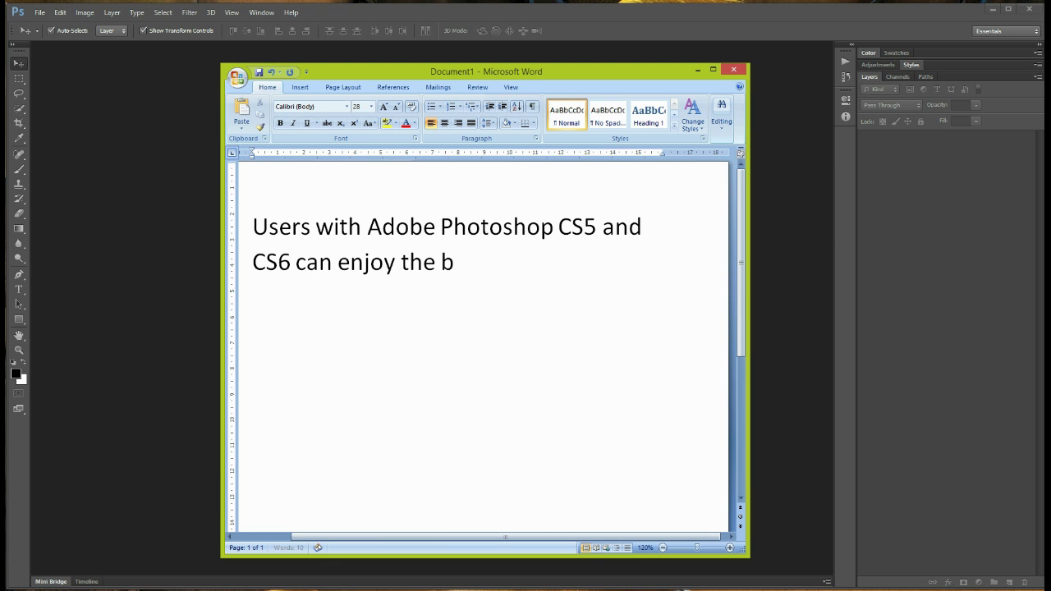
type("enefit of the Custom")
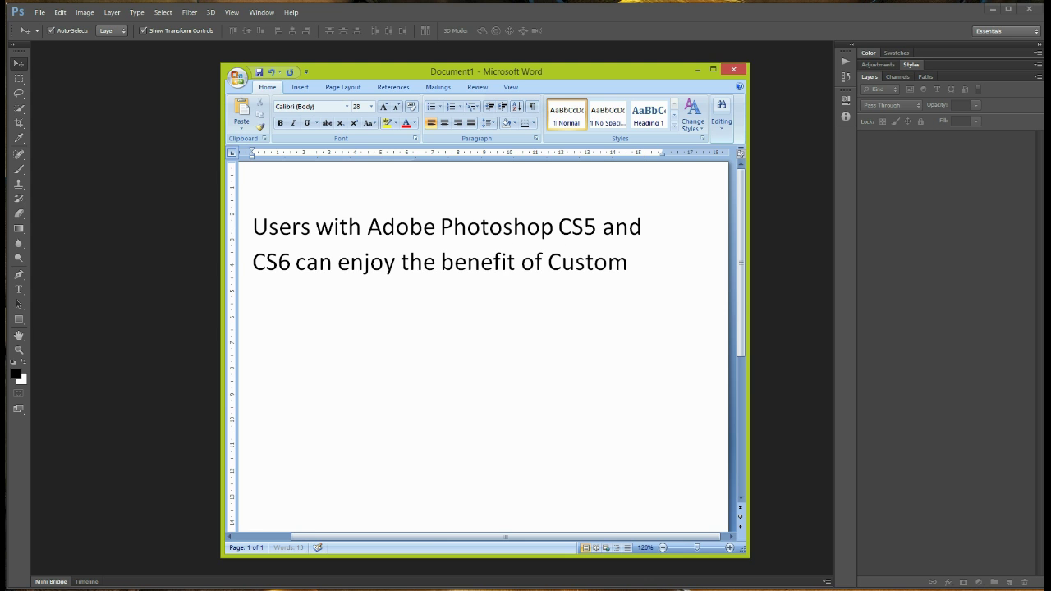
type(" Panel")
left_click(545, 262)
type("the")
left_click(487, 305)
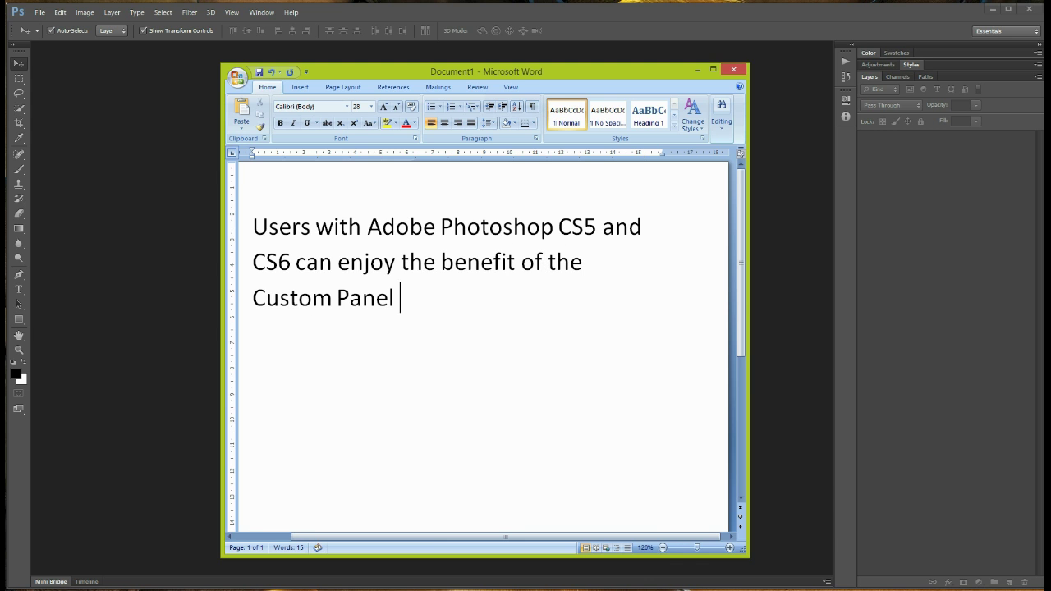
type("e CS3, CS4 and CC")
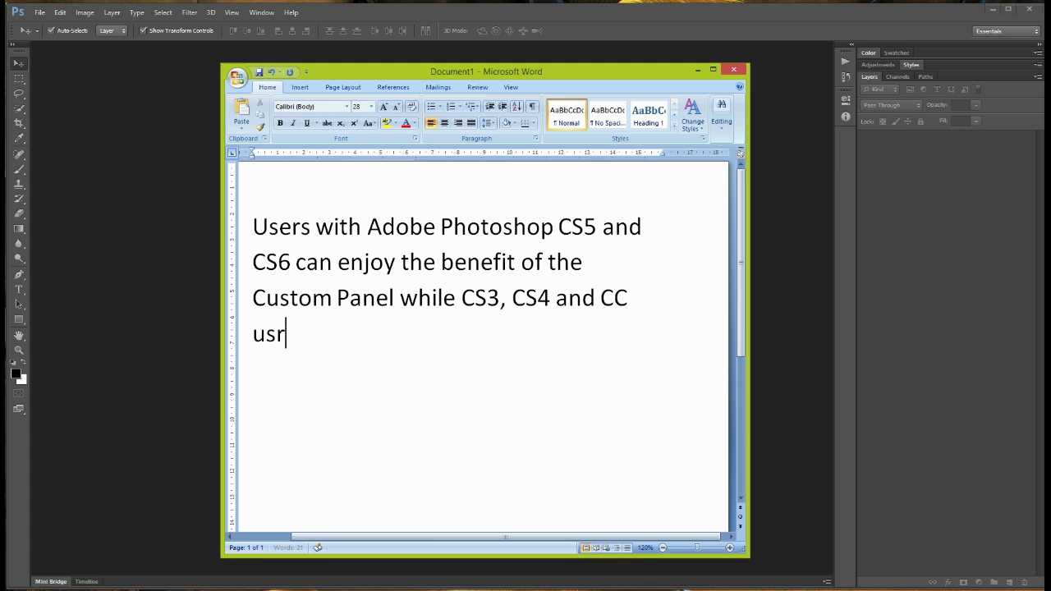
key("BackSpace")
type("ers can play action directly")
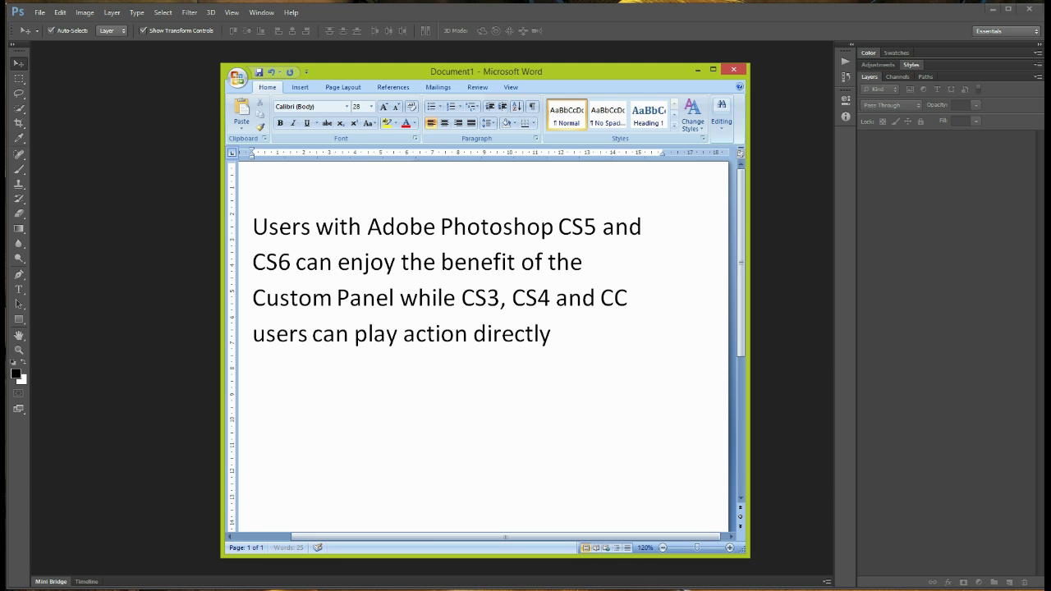
type(" from the action panel.")
key("ctrl+a")
type("Shall we begin?")
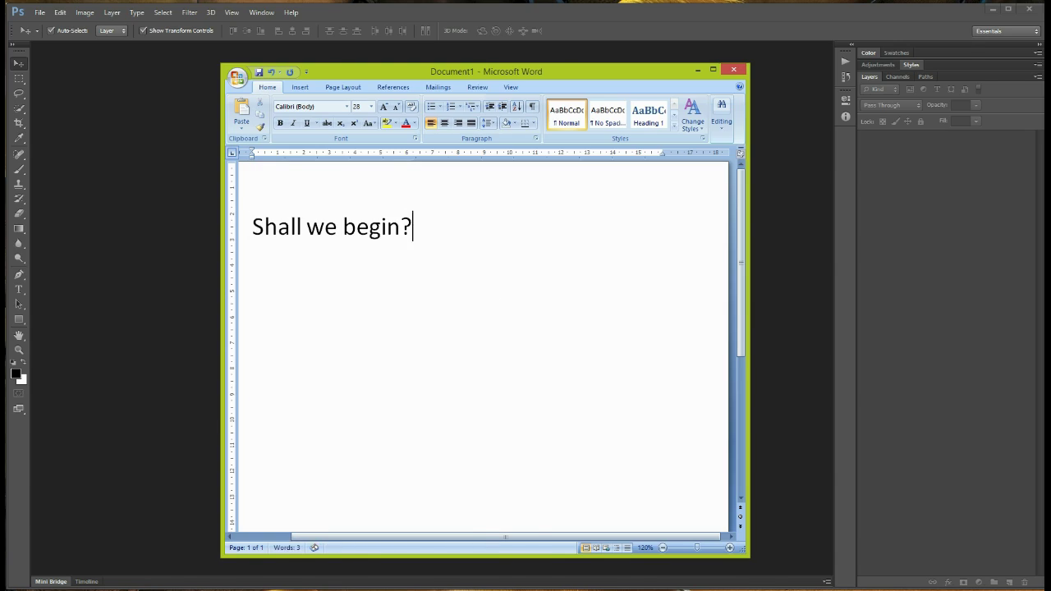
Browse Explorer into Extended › Standalone › Action (ATN) to the CS3, CS4 folder.
double_click(145, 138)
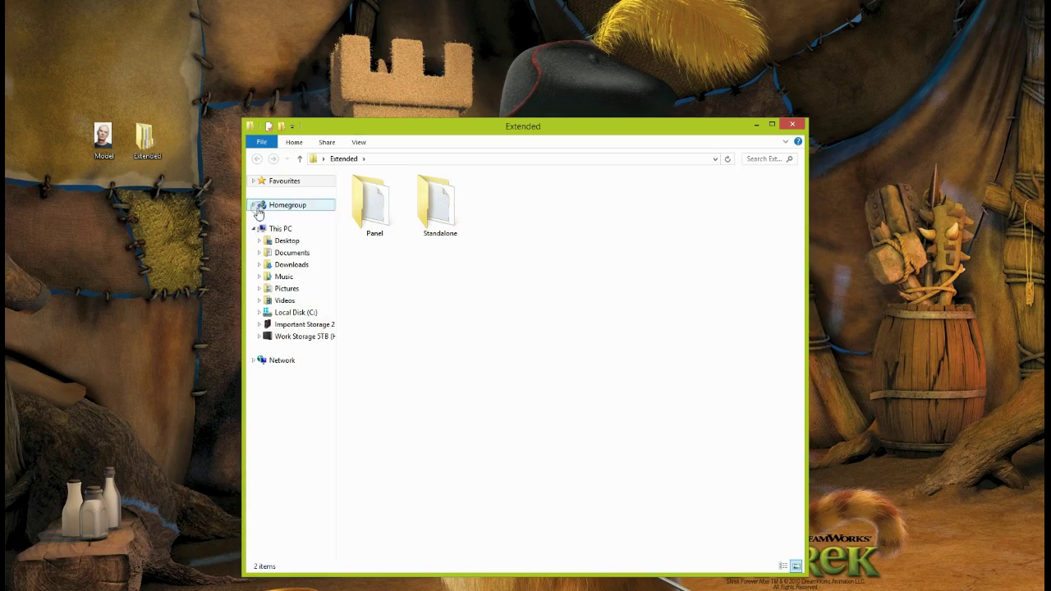
key("Right")
key("Right")
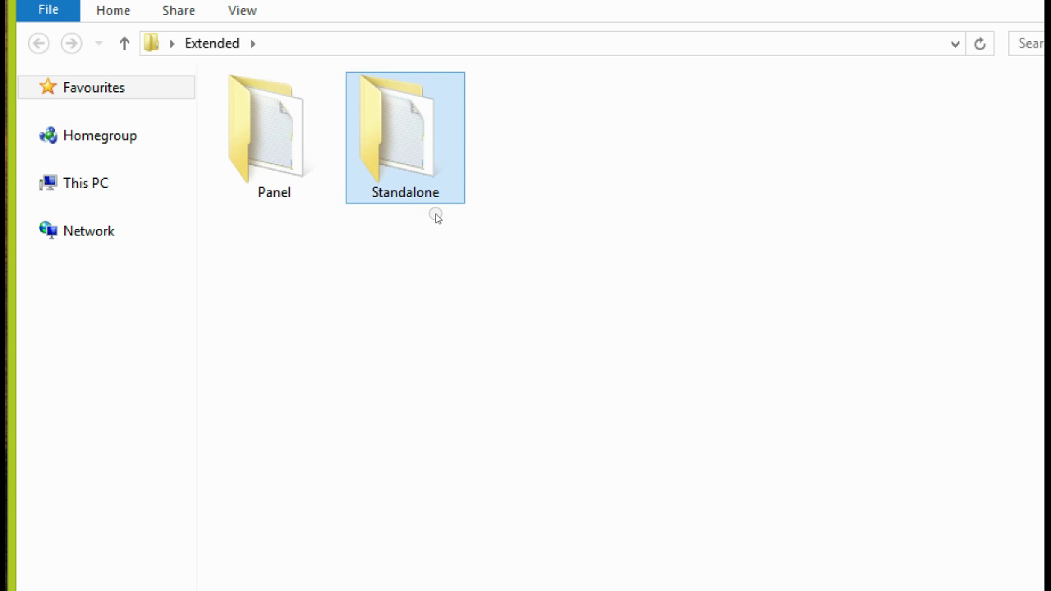
key("Return")
key("Home")
key("Return")
key("Down")
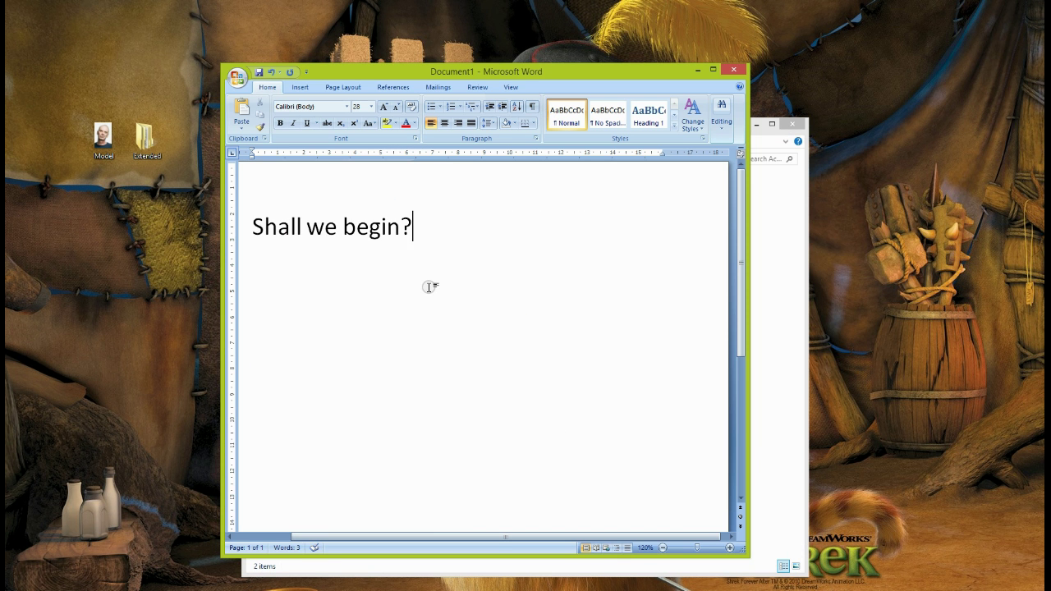
Write a note that double-clicking loads the action and pattern files, then minimize Word.
key("ctrl+a")
key("BackSpace")
type("To load the actio")
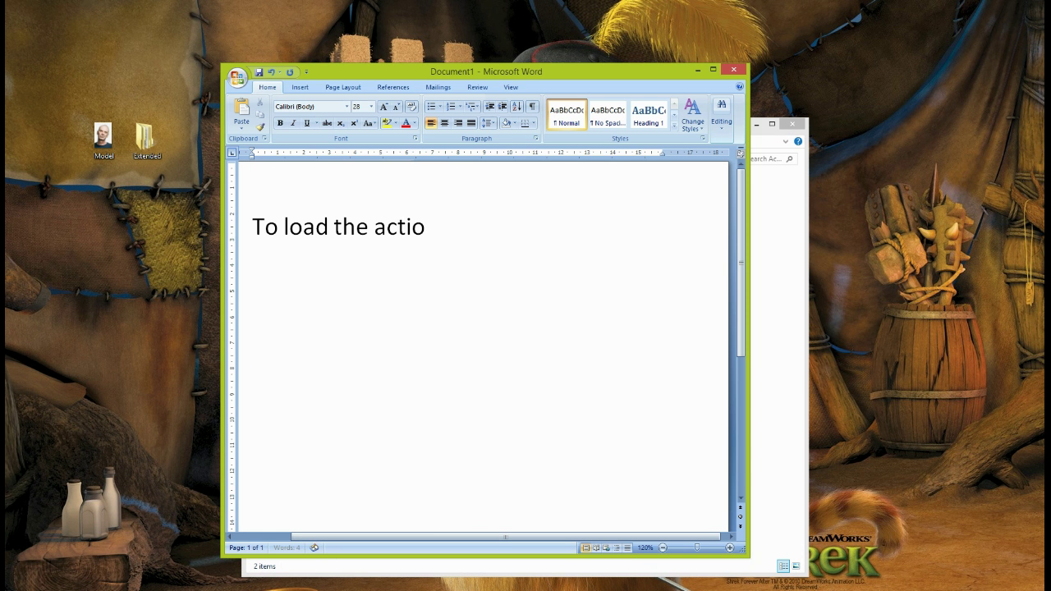
type("n and pattern files, simply double-click")
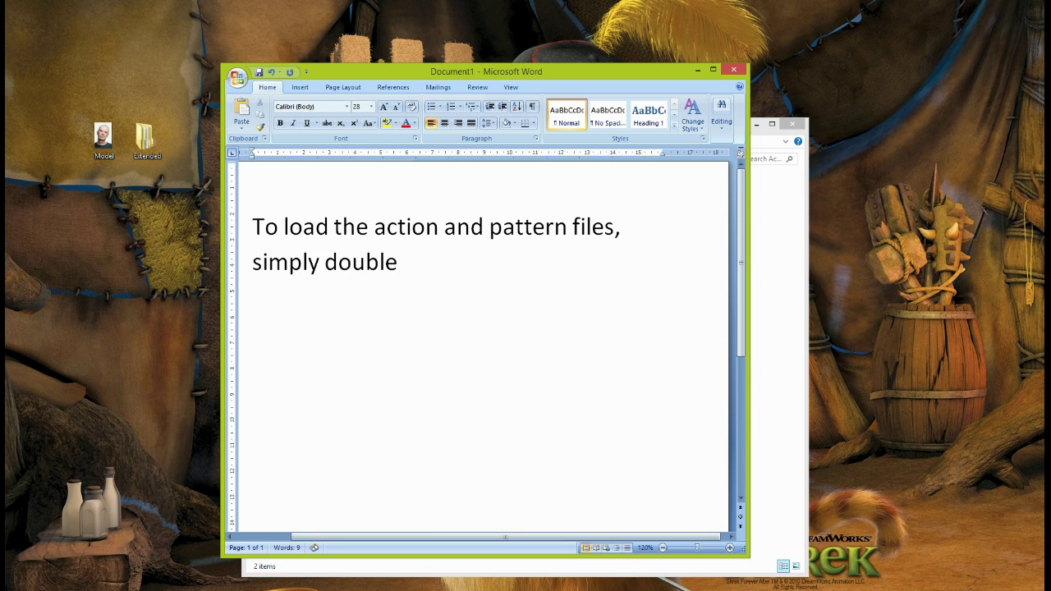
type(" it. It will automatically open")
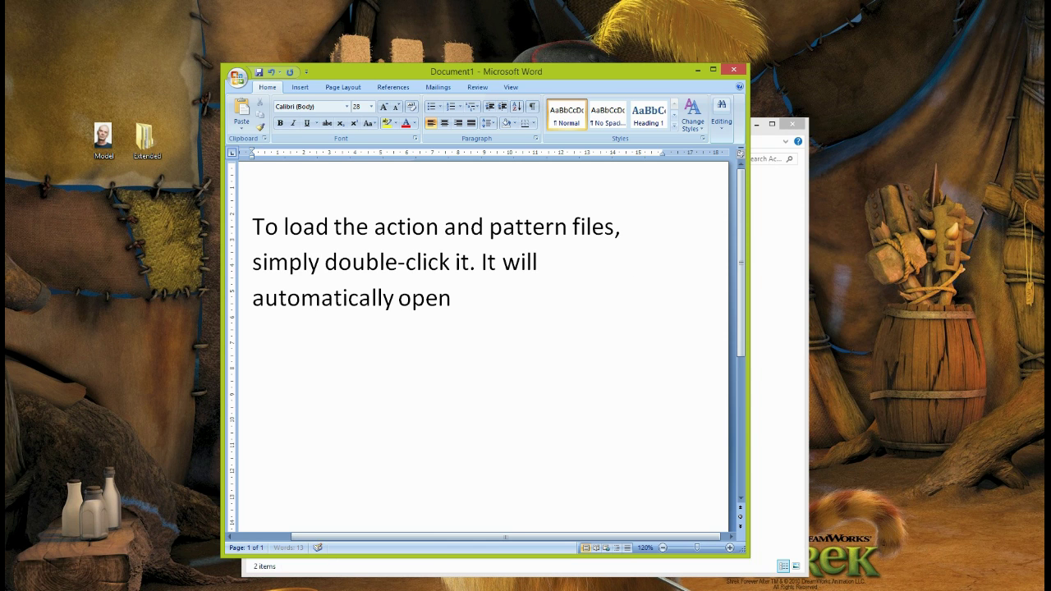
type(" in Photoshop")
left_click(698, 70)
Load the Pure Art Hand Drawing 145 action set and its pattern file into Photoshop.
double_click(370, 200)
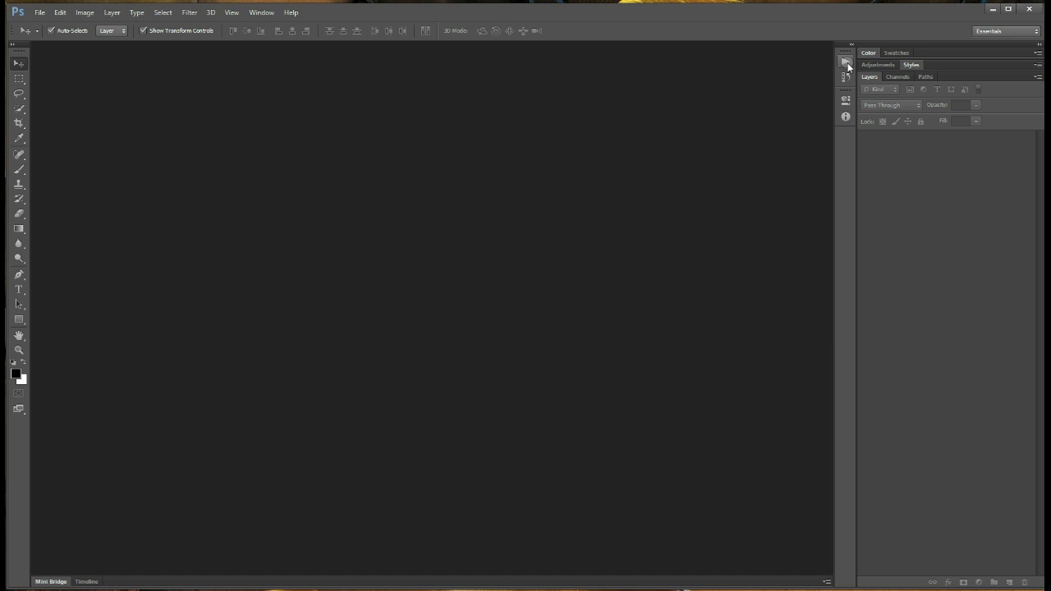
left_click(847, 63)
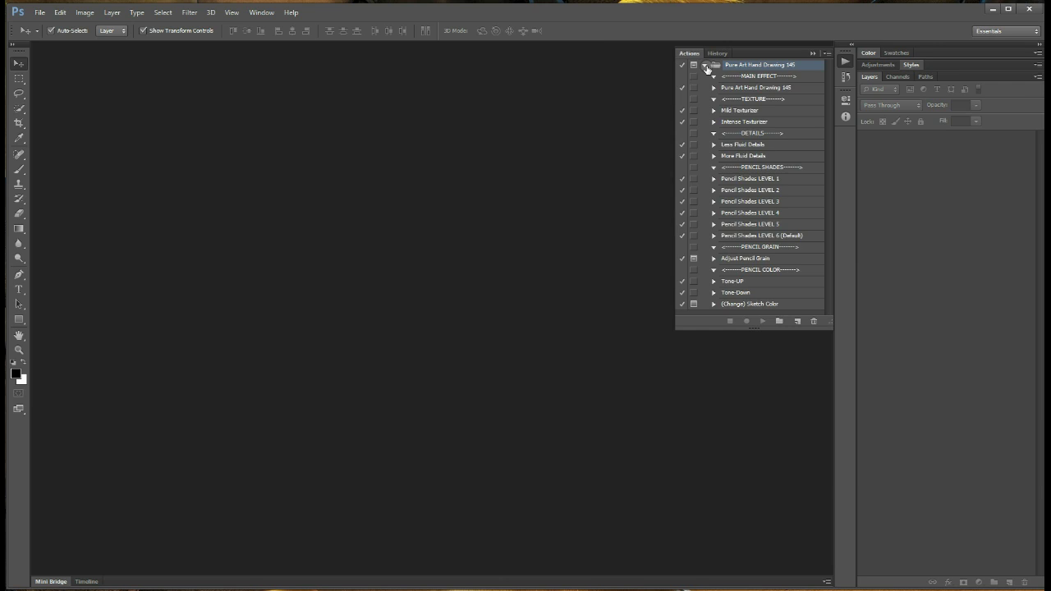
left_click(706, 66)
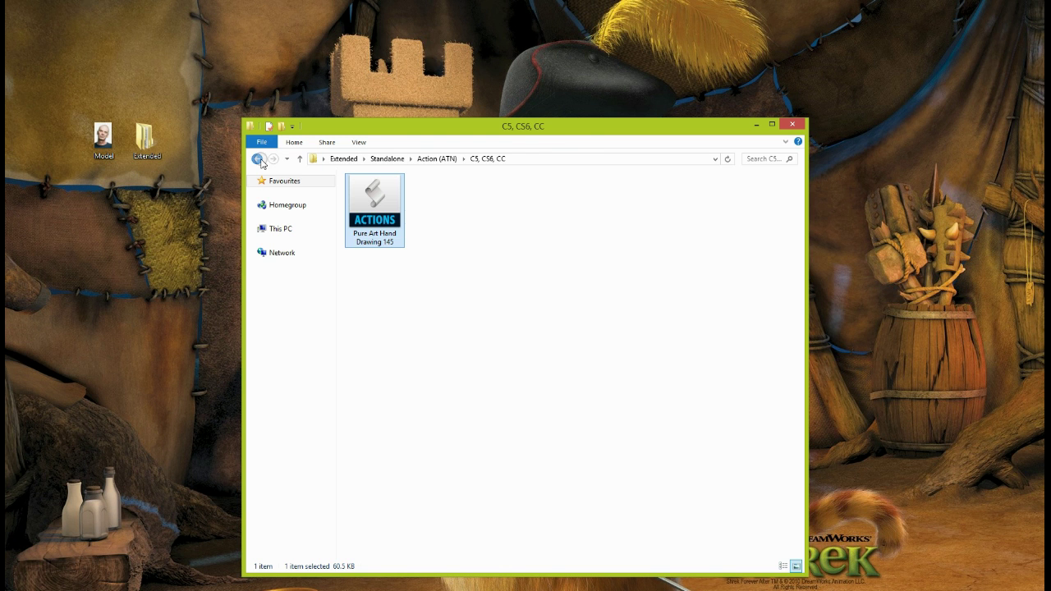
left_click(258, 159)
double_click(376, 204)
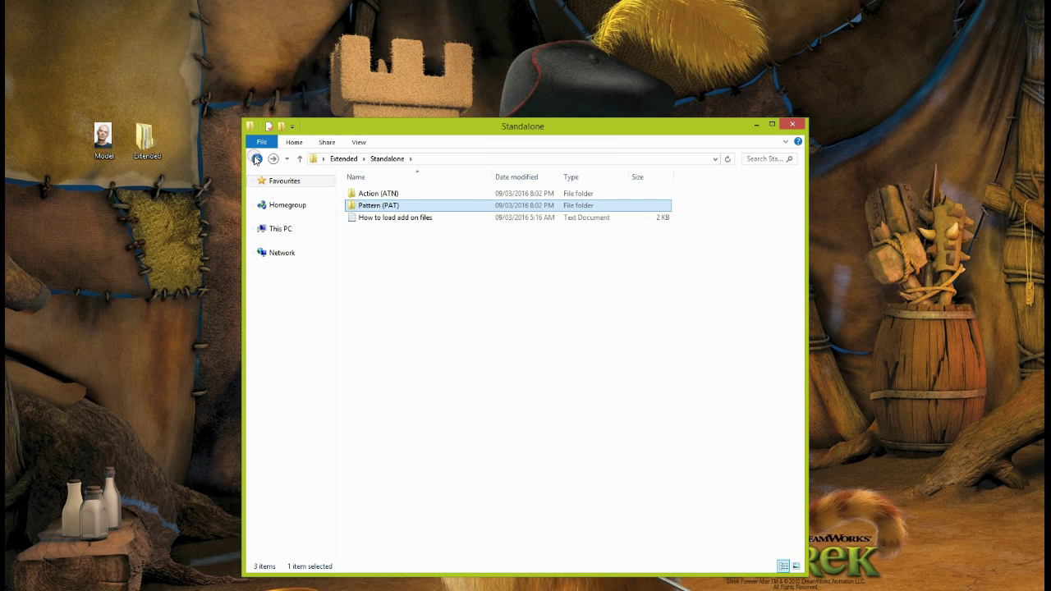
Navigate Explorer to the Extended › Panel › Panels folder.
left_click(256, 159)
double_click(371, 205)
double_click(371, 206)
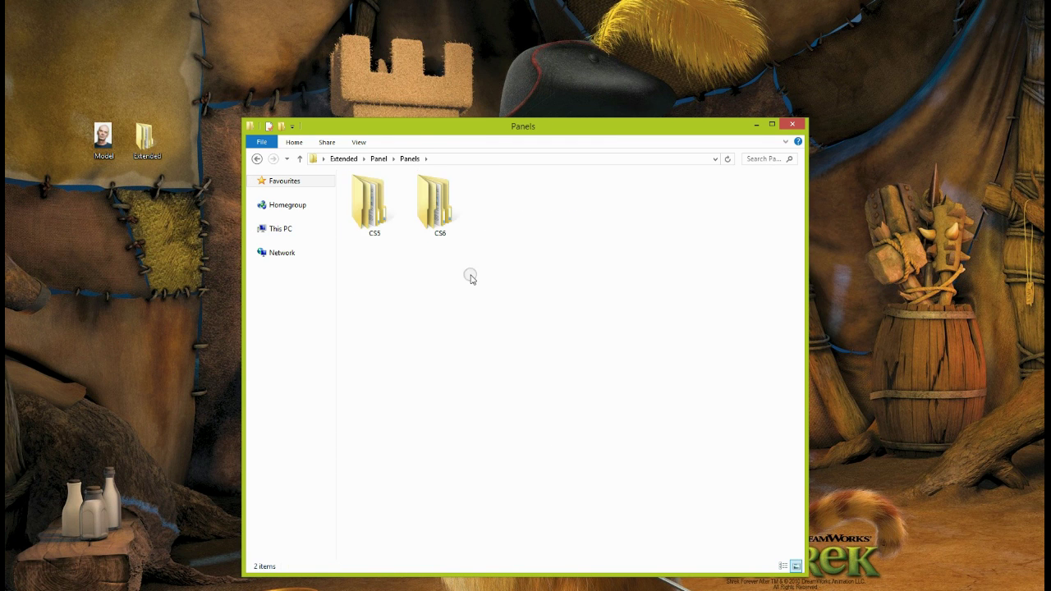
Note that panel install instructions ship in the download folder, then start 'Now, let's check out…'.
type("Instruction ")
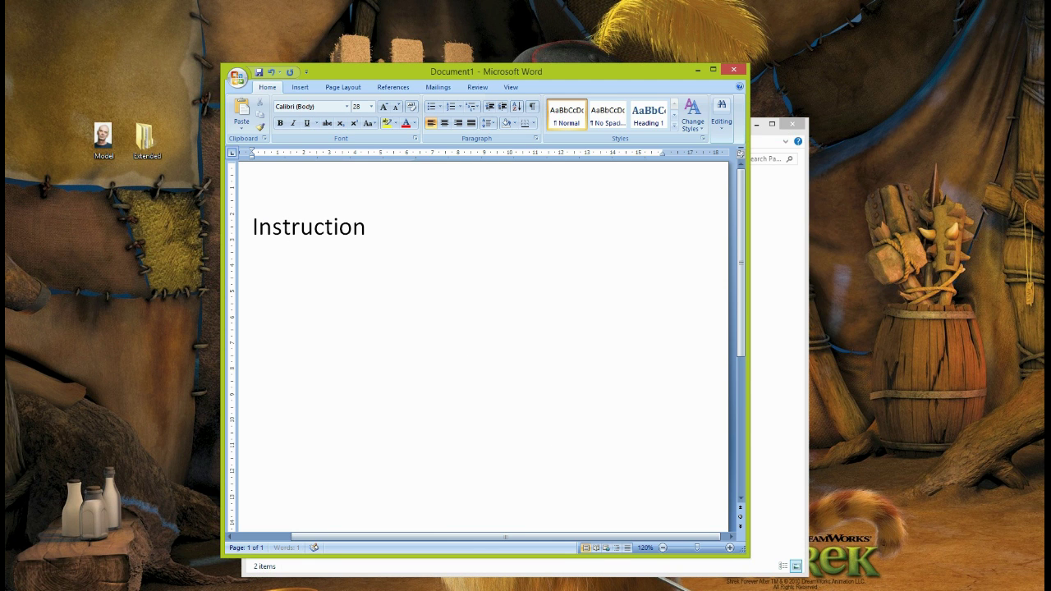
type("on how to load/install the panel")
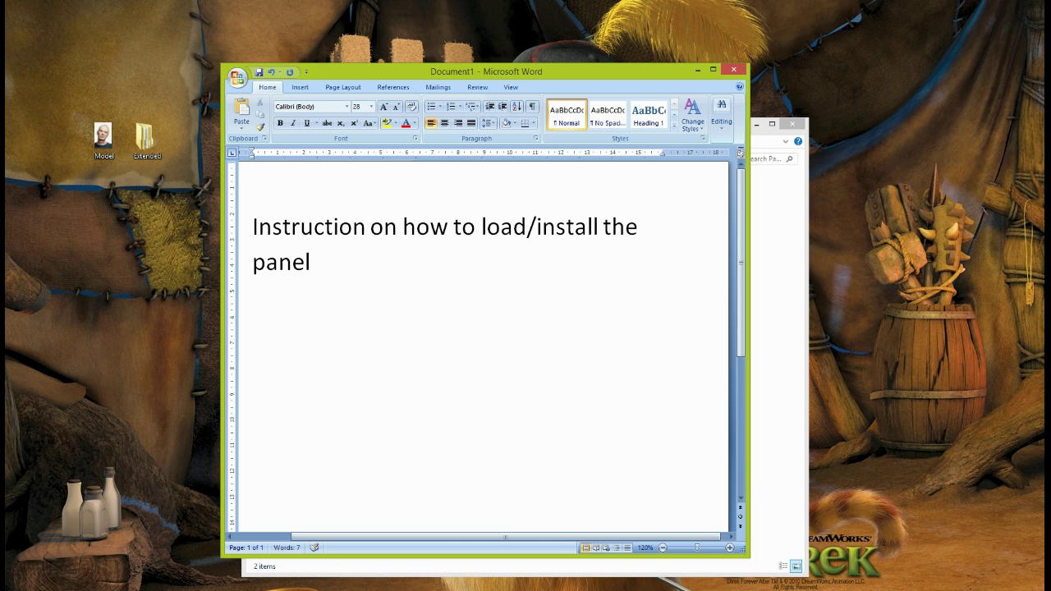
type(" is included in the download folder")
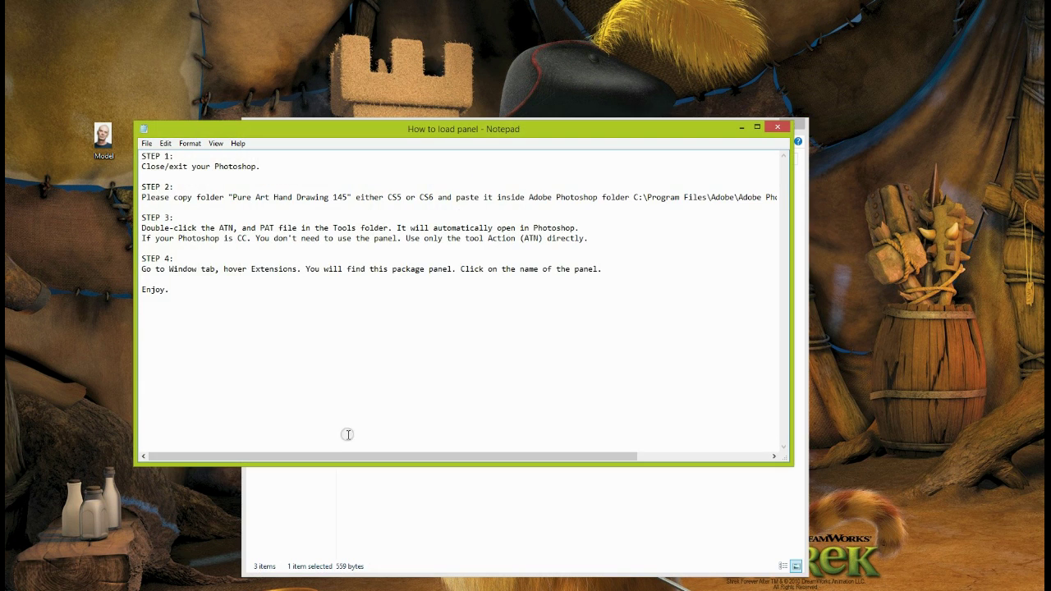
key("ctrl+a")
key("Delete")
type("Now, let's check out th")
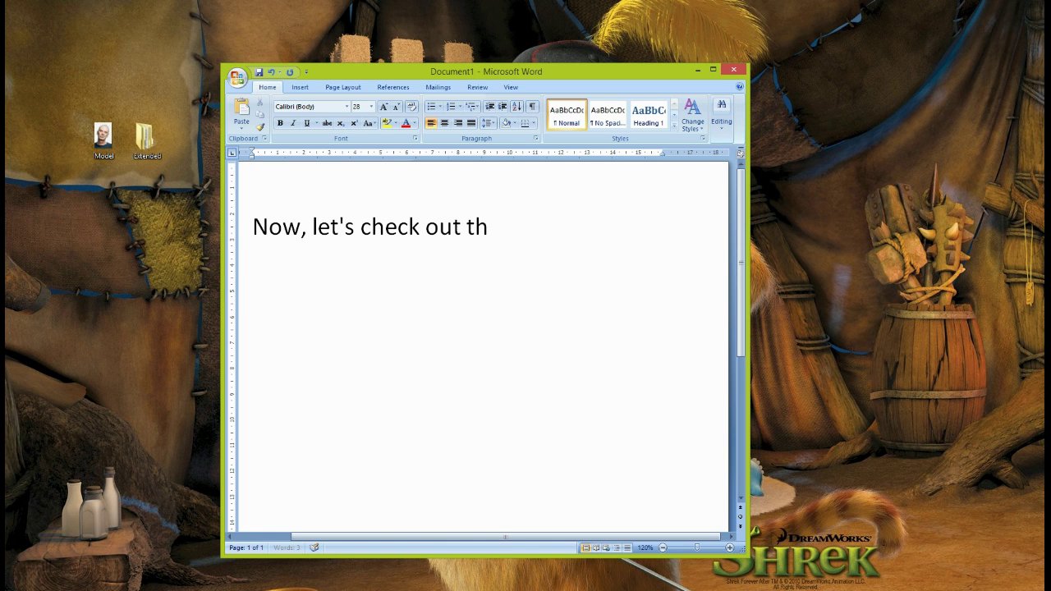
type(" amaiz")
key("BackSpace")
key("BackSpace")
Open Model.jpg in Photoshop and render it via the Pure Art Hand Drawing 145 panel.
type("zing drawi")
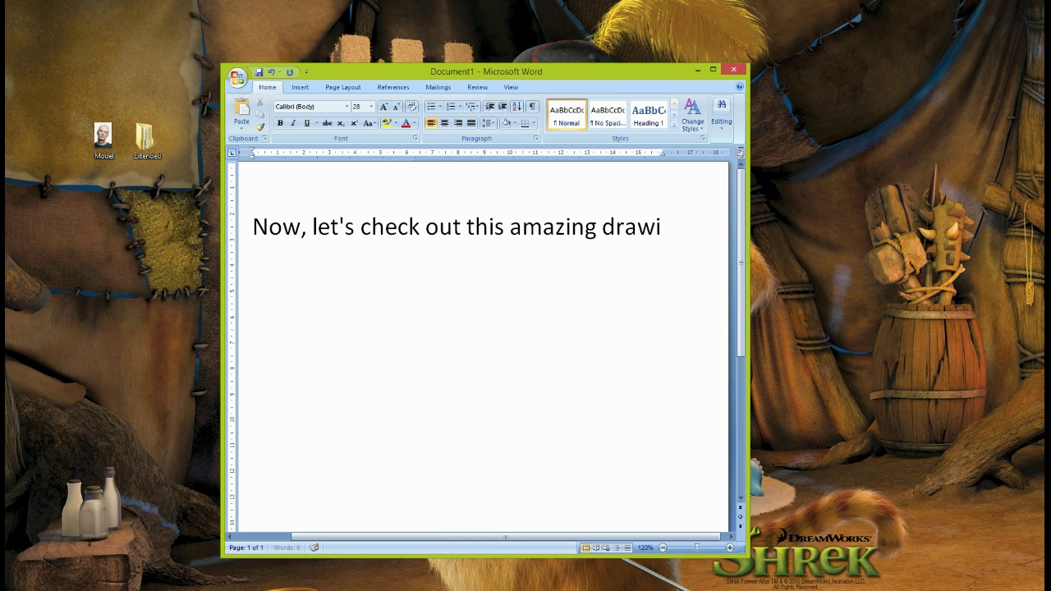
type("ng action.")
right_click(103, 138)
left_click(131, 243)
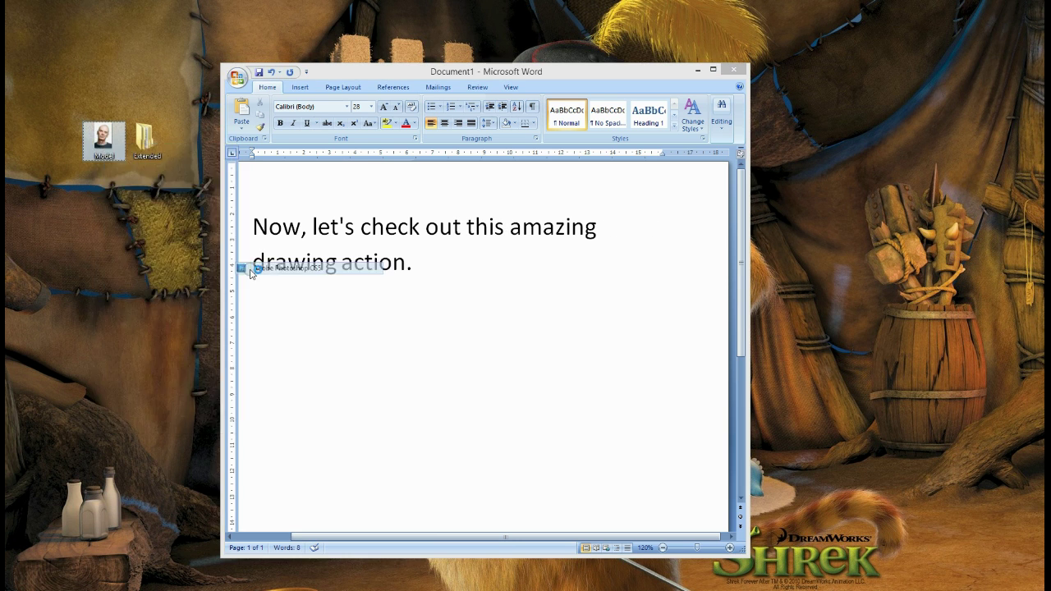
mouse_move(295, 56)
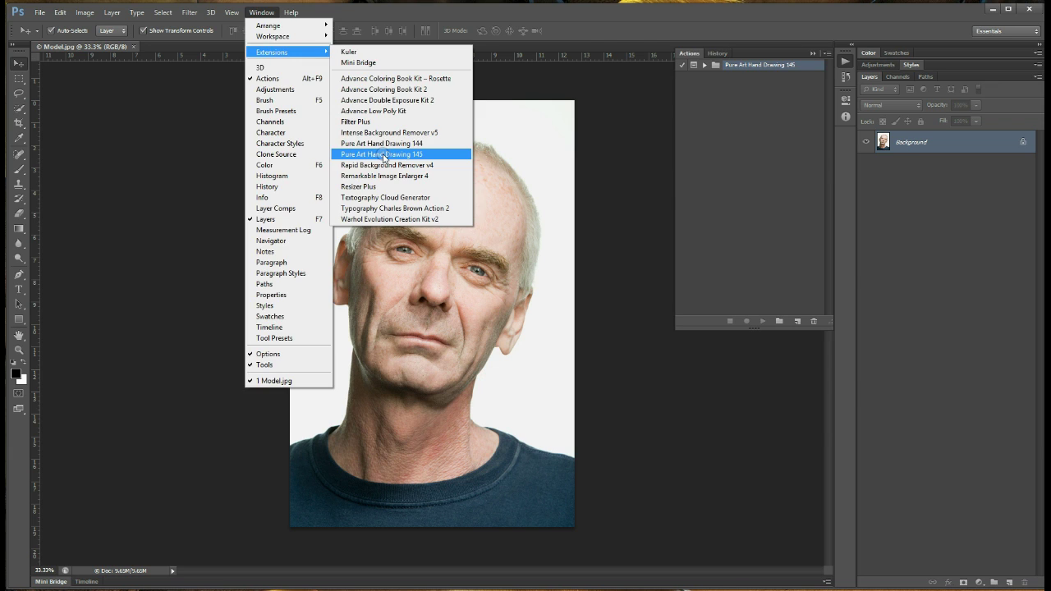
left_click(384, 156)
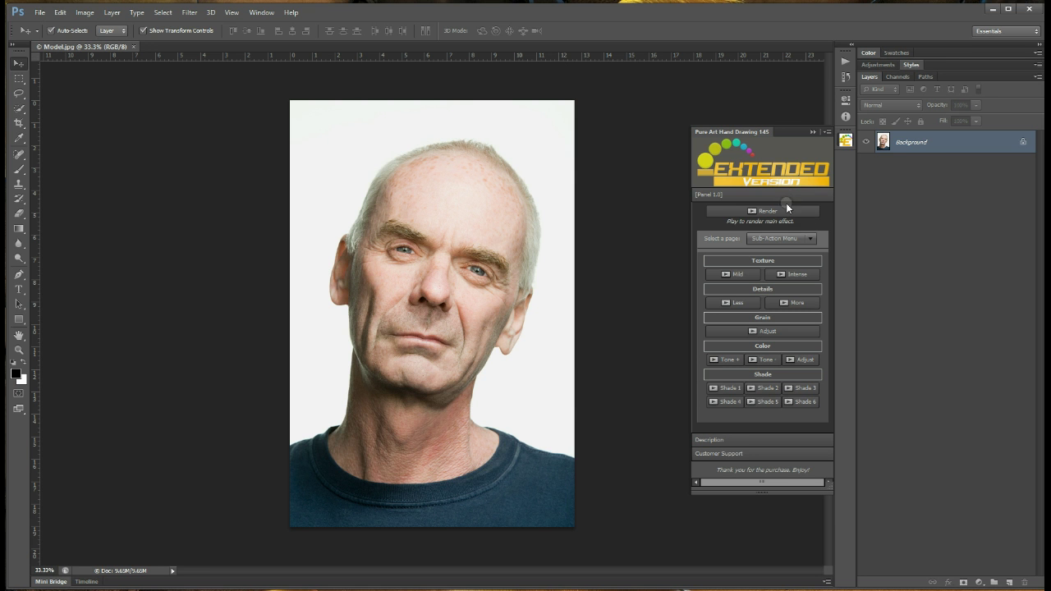
left_click(786, 207)
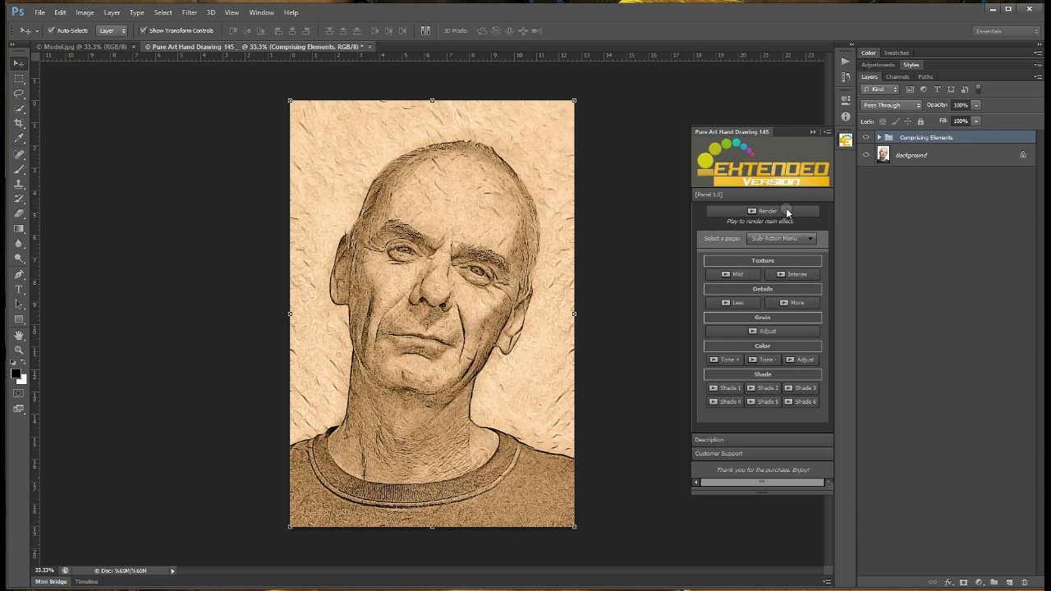
Write a paragraph on the removed Oil-Paint Filter and the action working in CS3, CS4 and CC.
key("ctrl+a")
key("BackSpace")
type("Extraordinary! Actio")
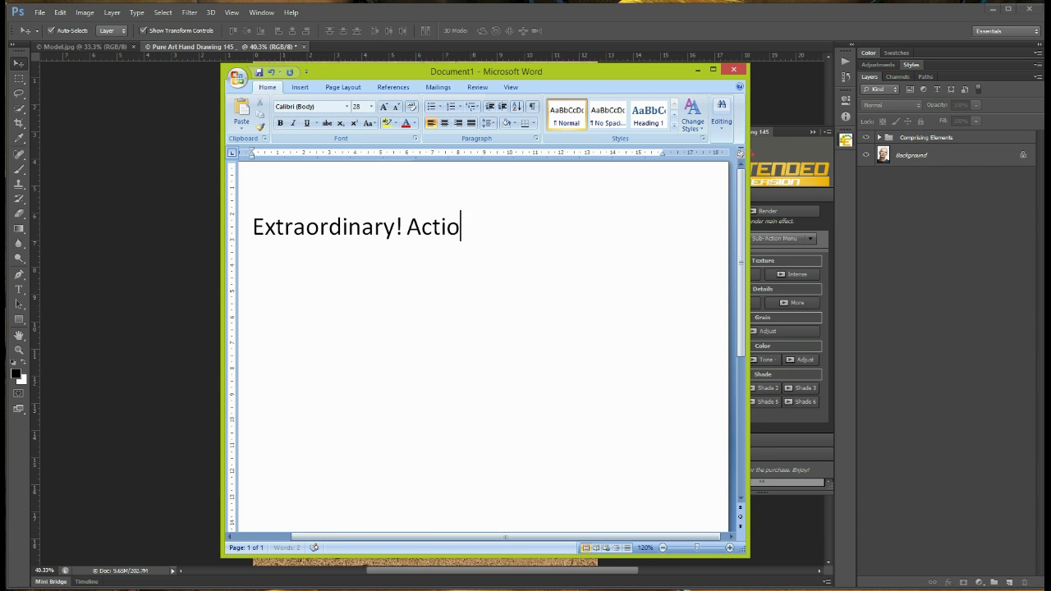
type("n has been rendering.")
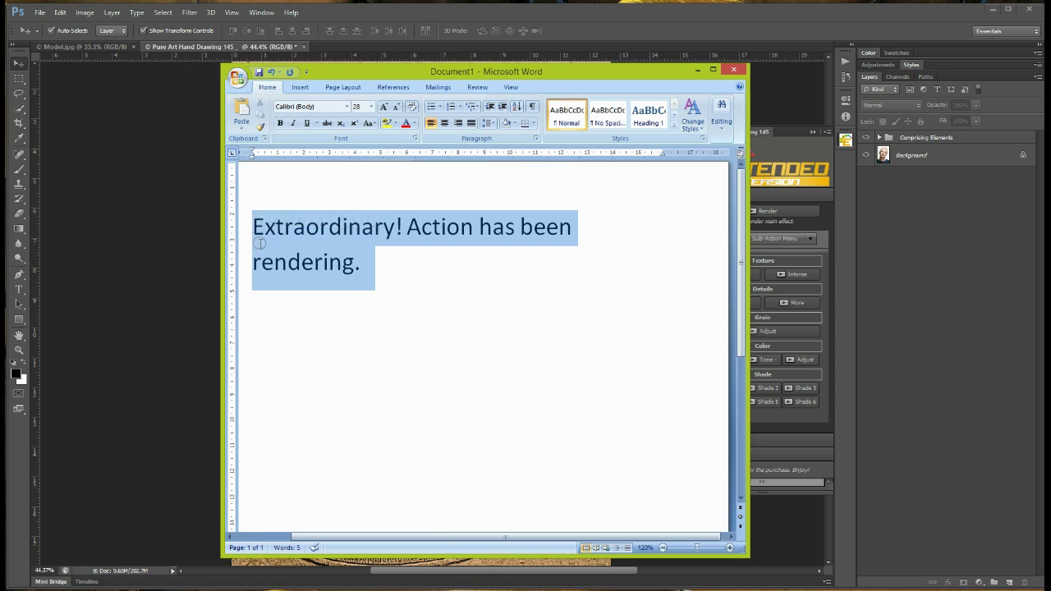
type("There was an")
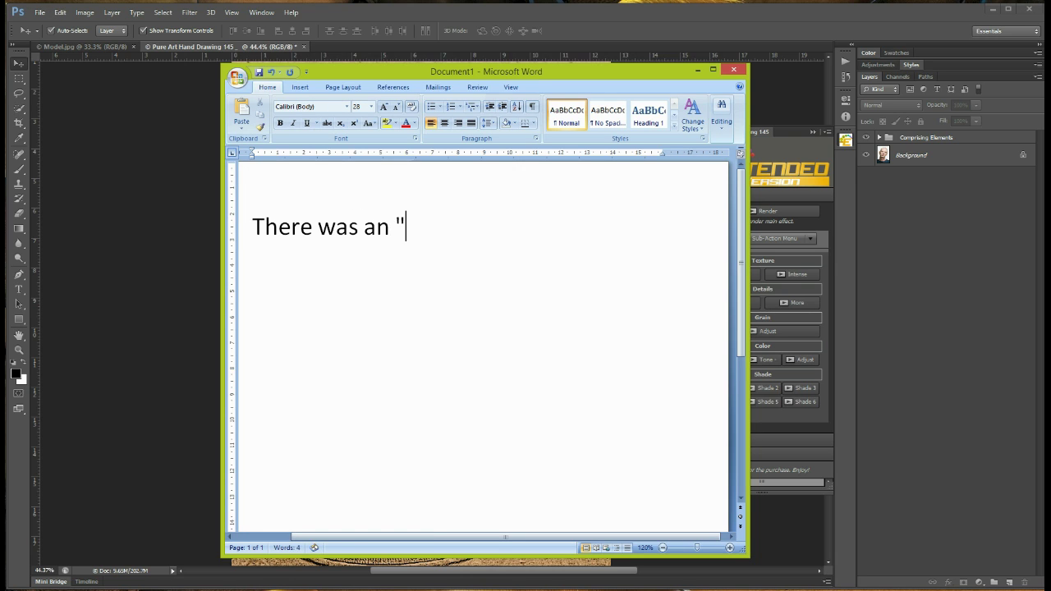
type("Oil Fil-Paint")
left_click(605, 227)
type("Adobe ")
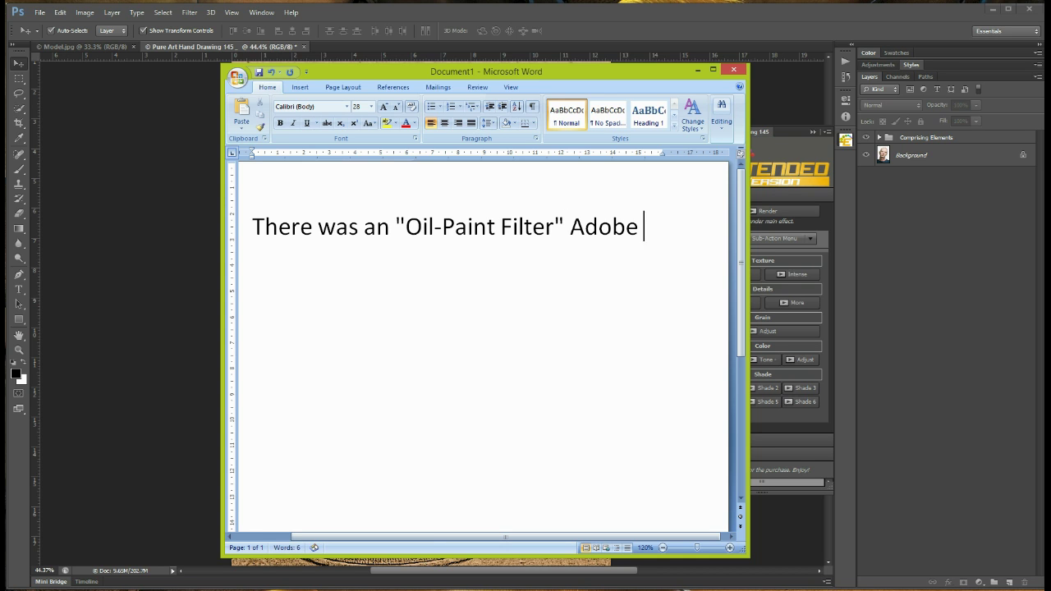
type("introduced ")
type("in CS6")
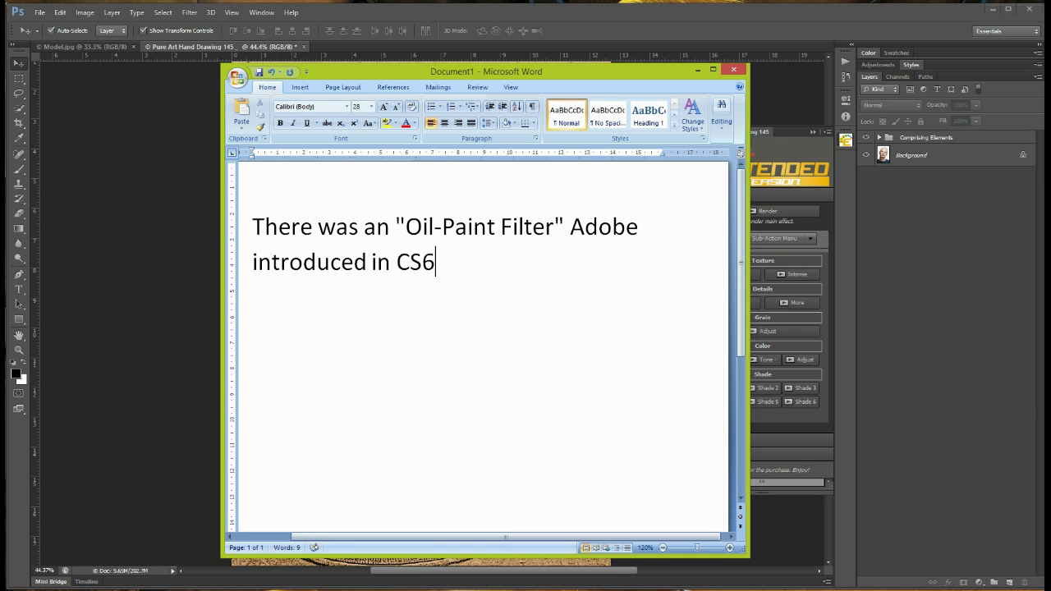
type(" Photoshop")
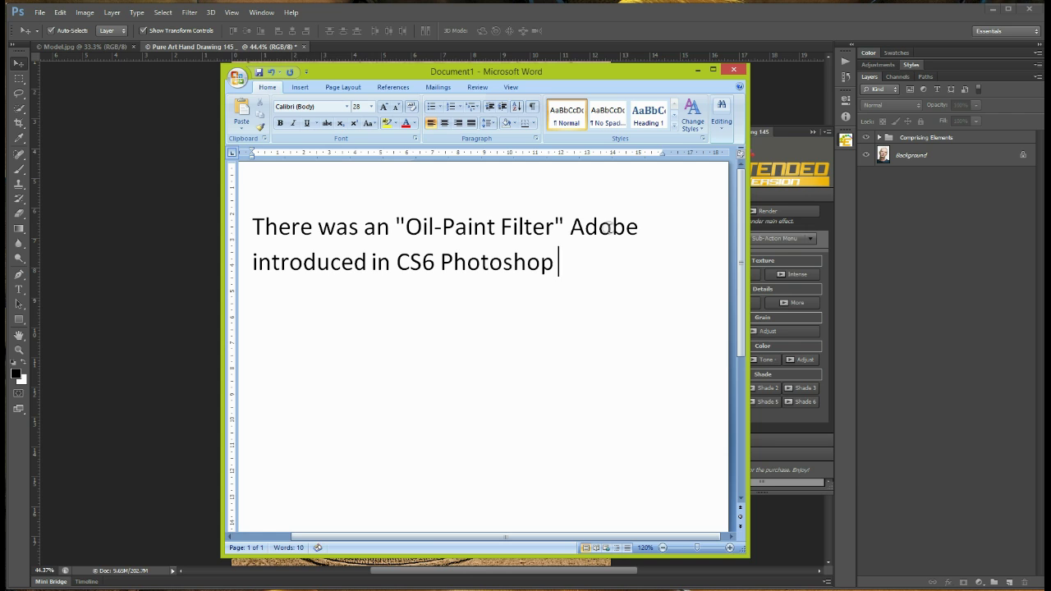
type("andlater remove")
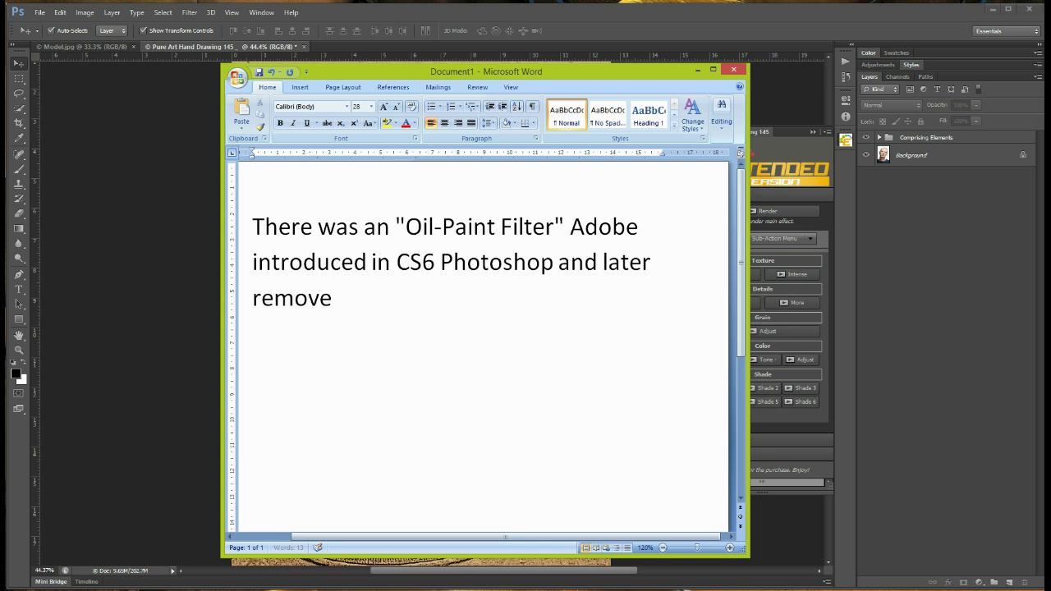
type("d it from all future CC")
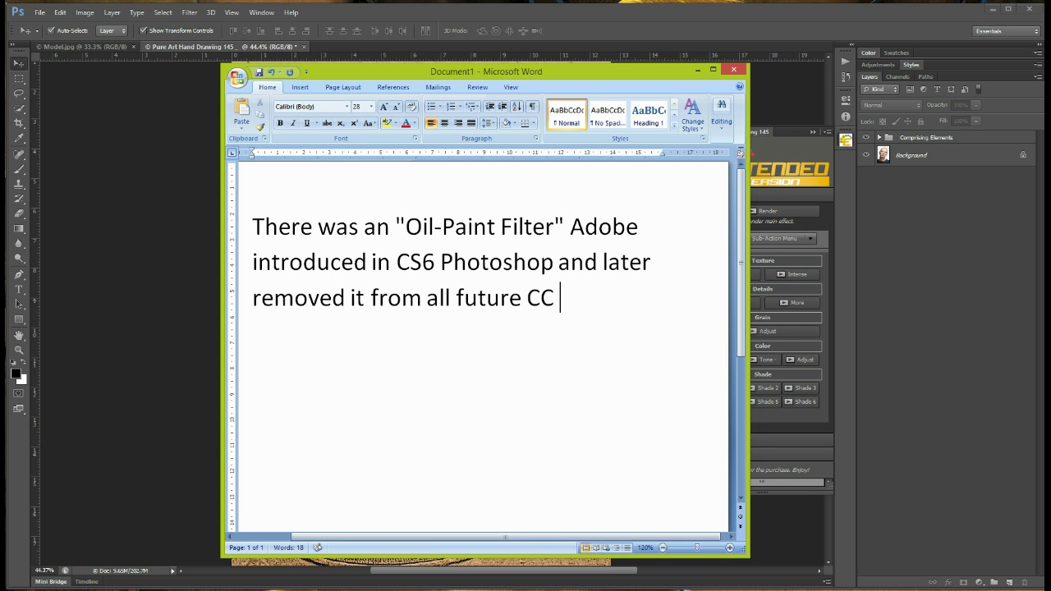
type("Photoshop.")
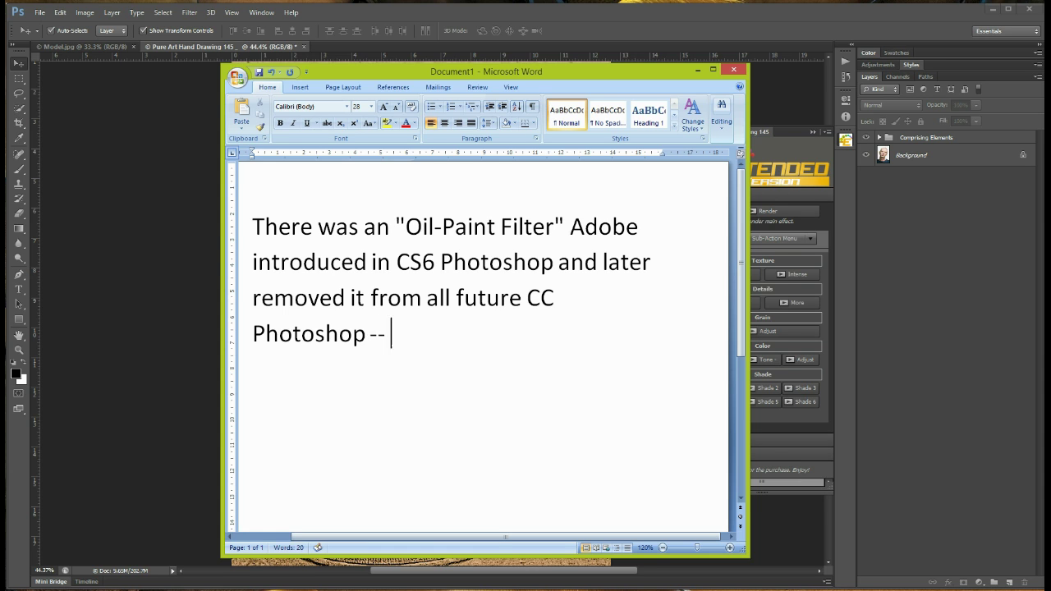
type("this action doesn't ")
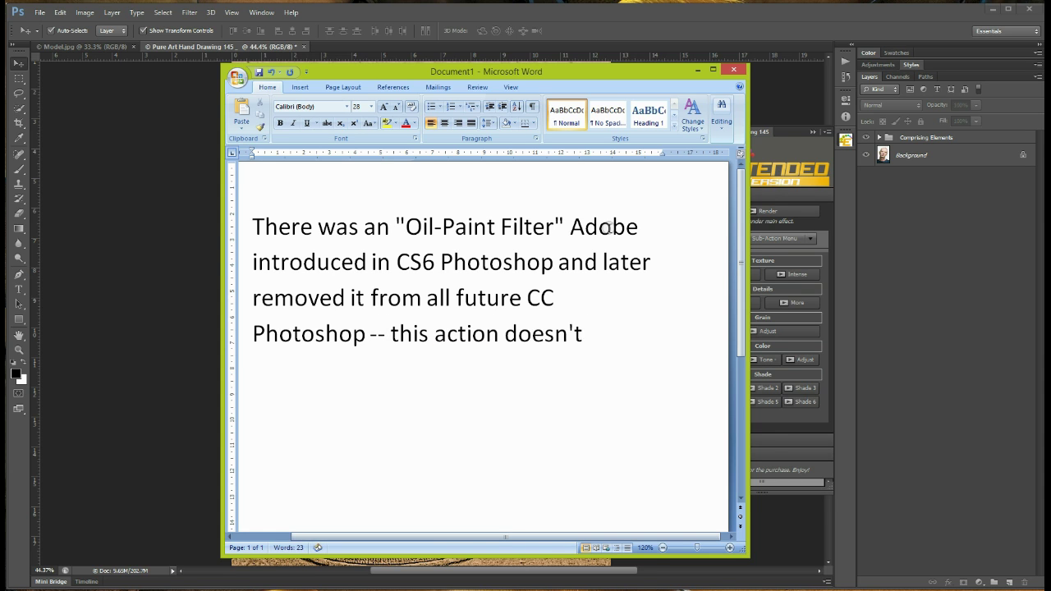
type("function with")
key("BackSpace")
key("BackSpace")
key("BackSpace")
type("/dep")
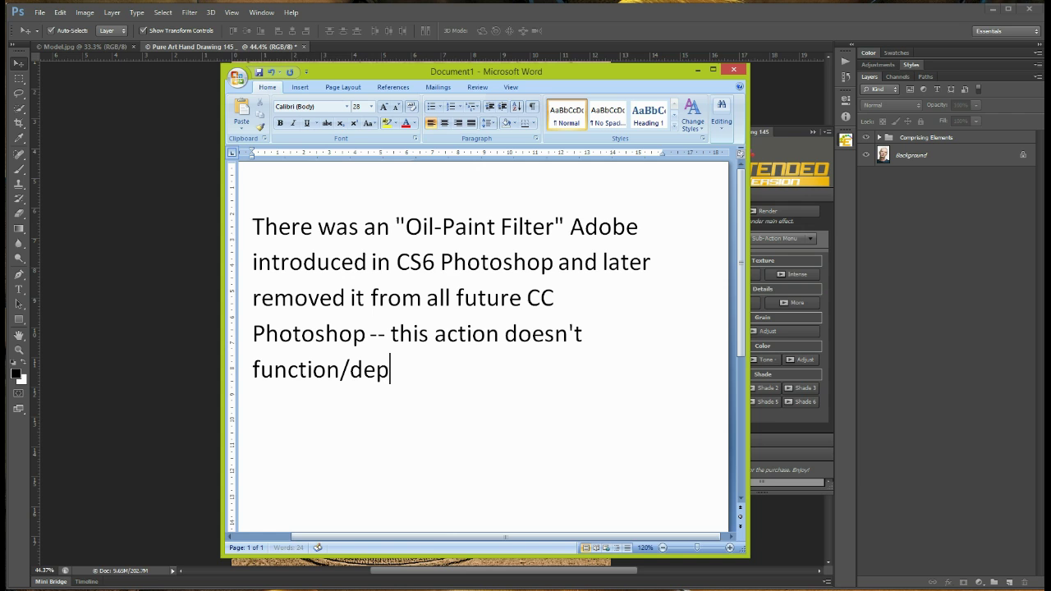
type("end on th")
type("This a")
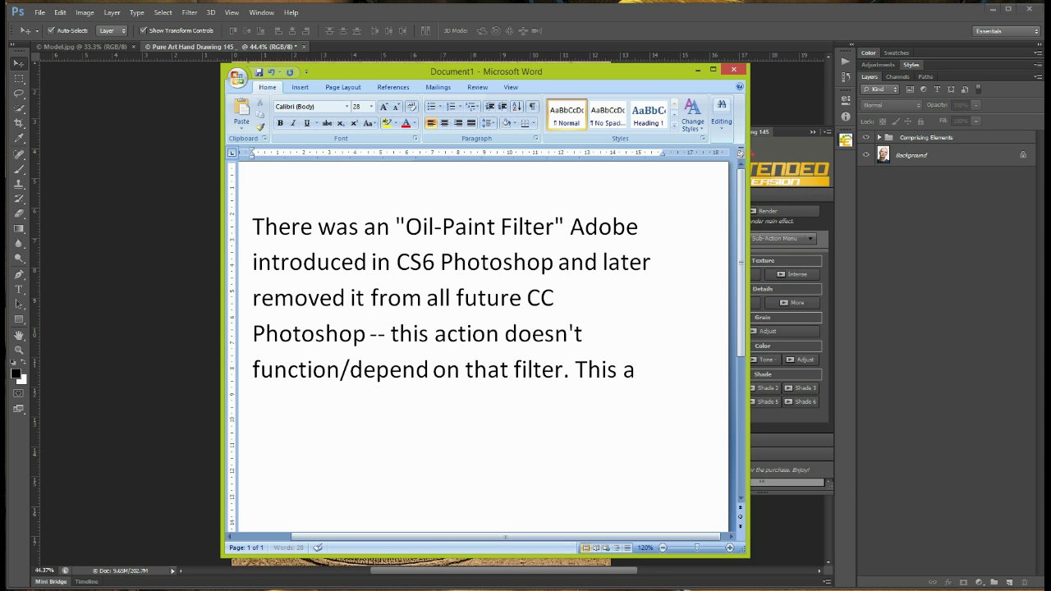
type("ction will professionally achieve the oi")
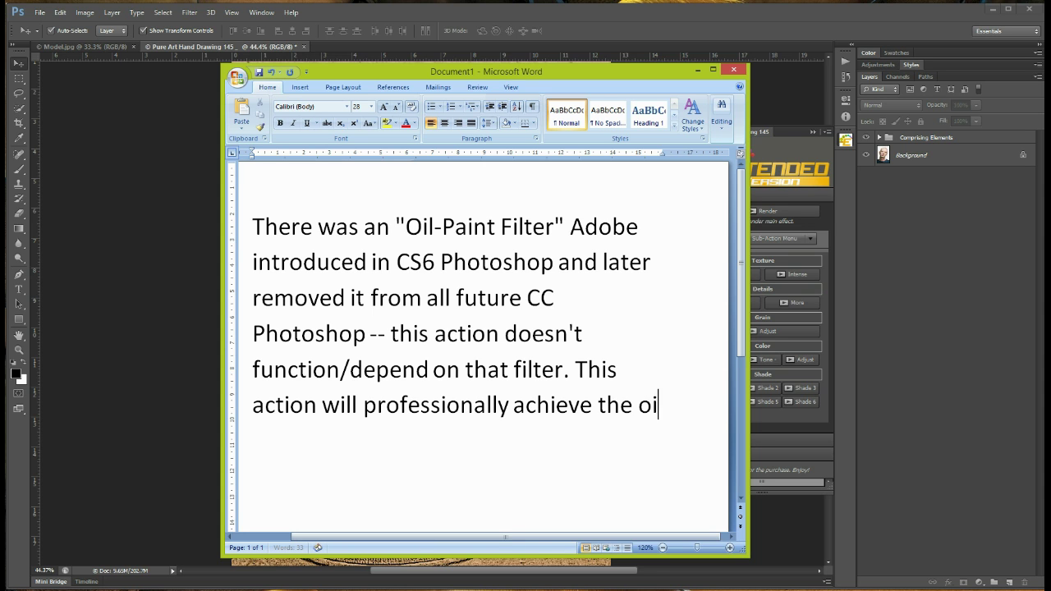
type("l paint effect")
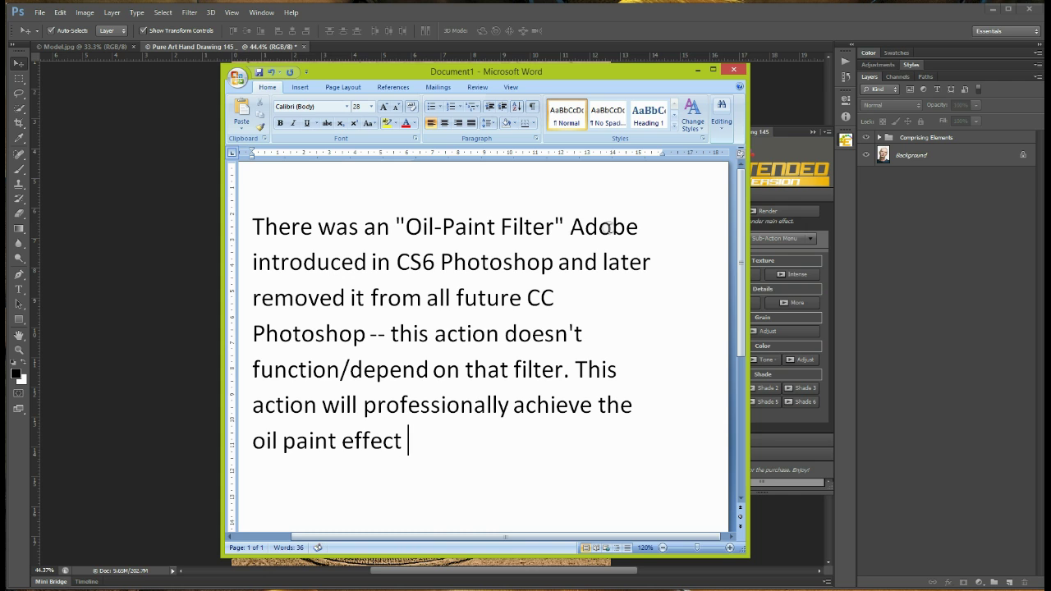
type(" automatically through s")
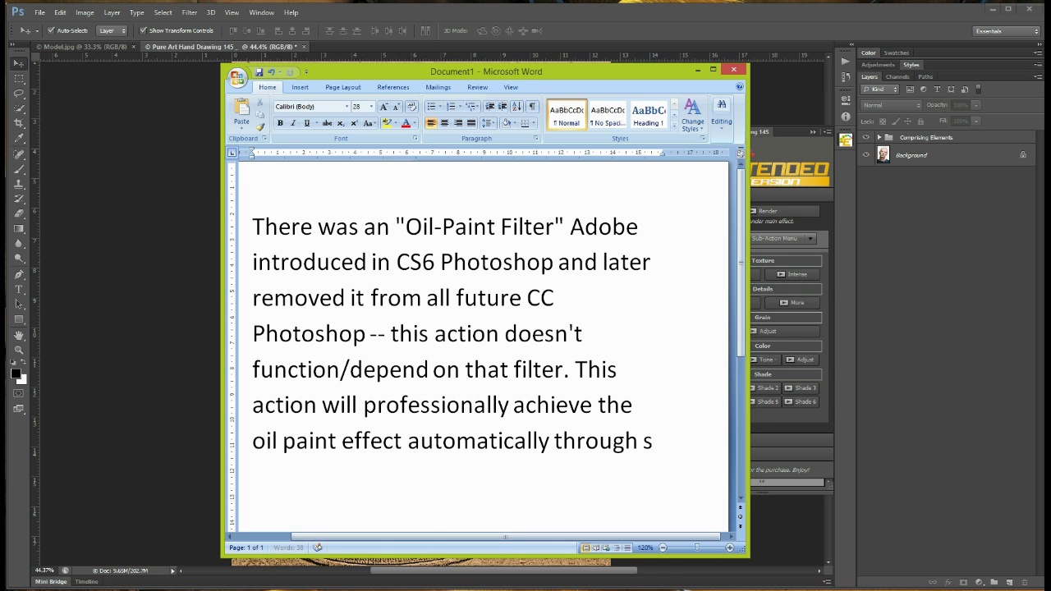
type("eries of advan")
type(" filte")
key("BackSpace")
key("BackSpace")
key("BackSpace")
type("Photoshop")
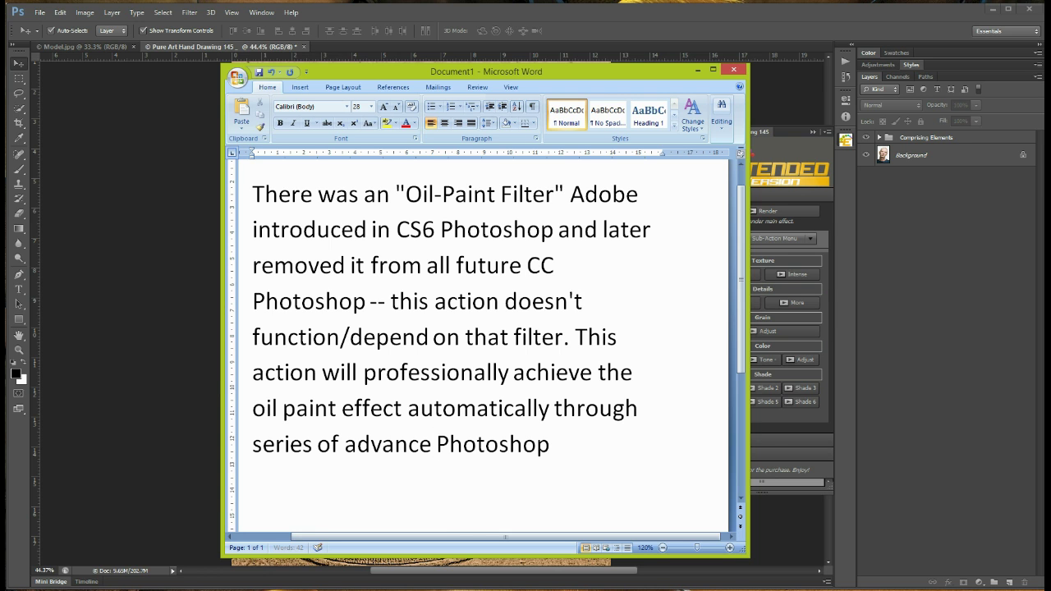
type(" universal filters")
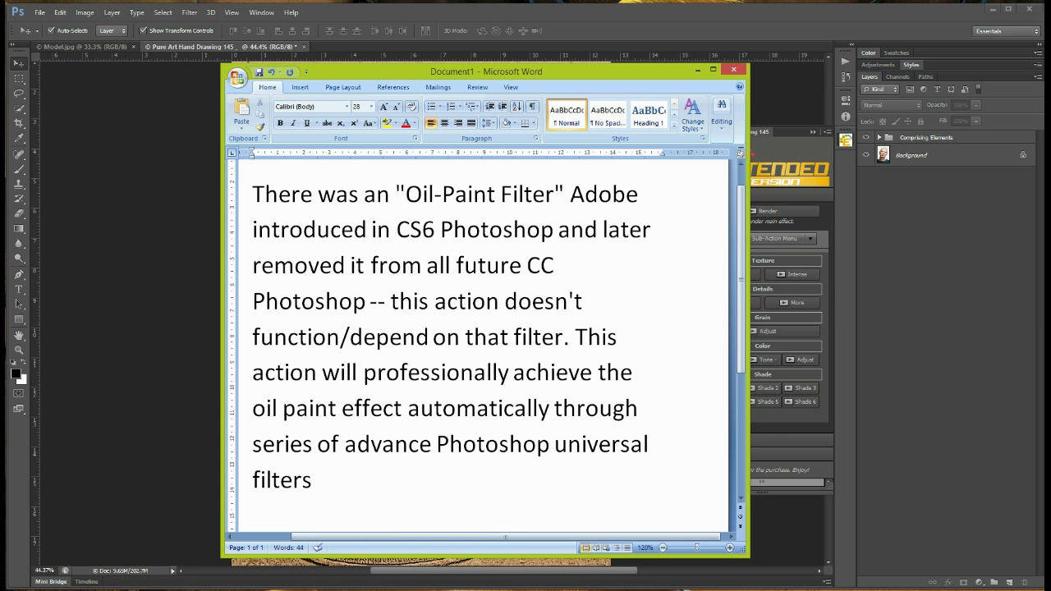
scroll(485, 380, "down", 1)
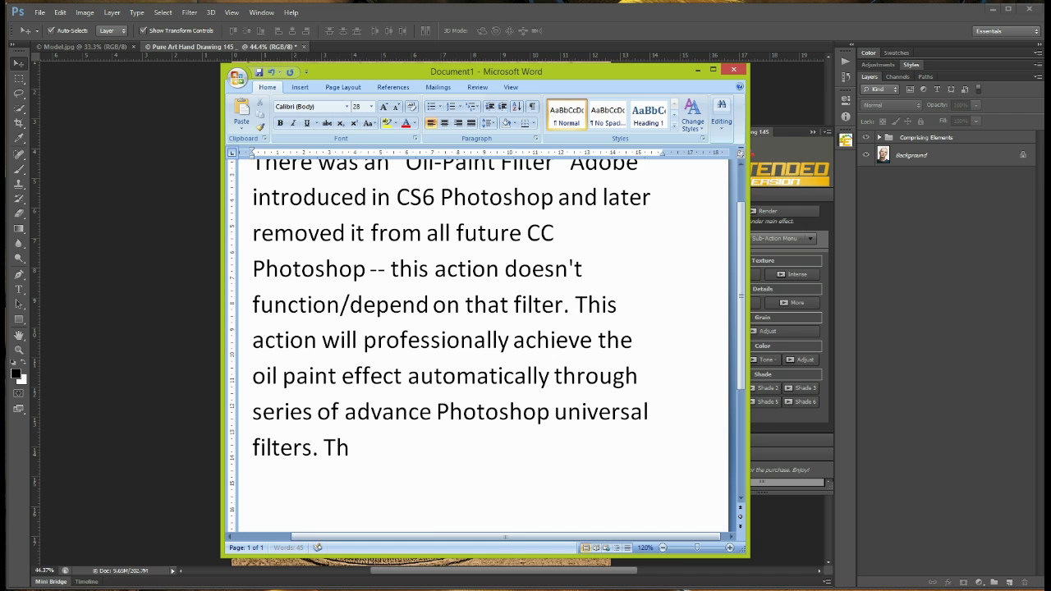
type("erefore, whether you are using CS")
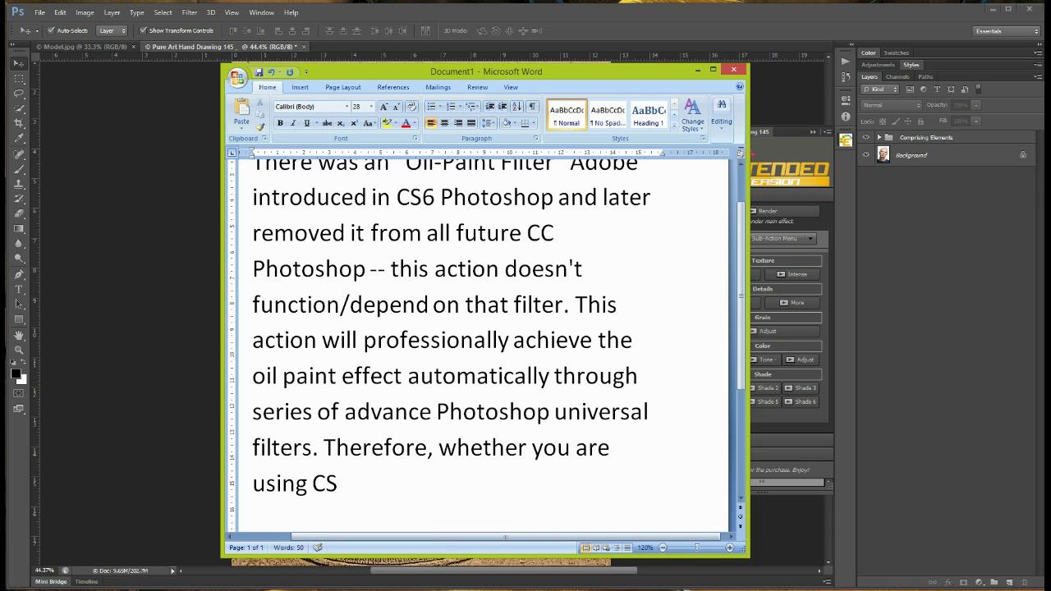
type("3, CS4")
type(", CS5 or CC")
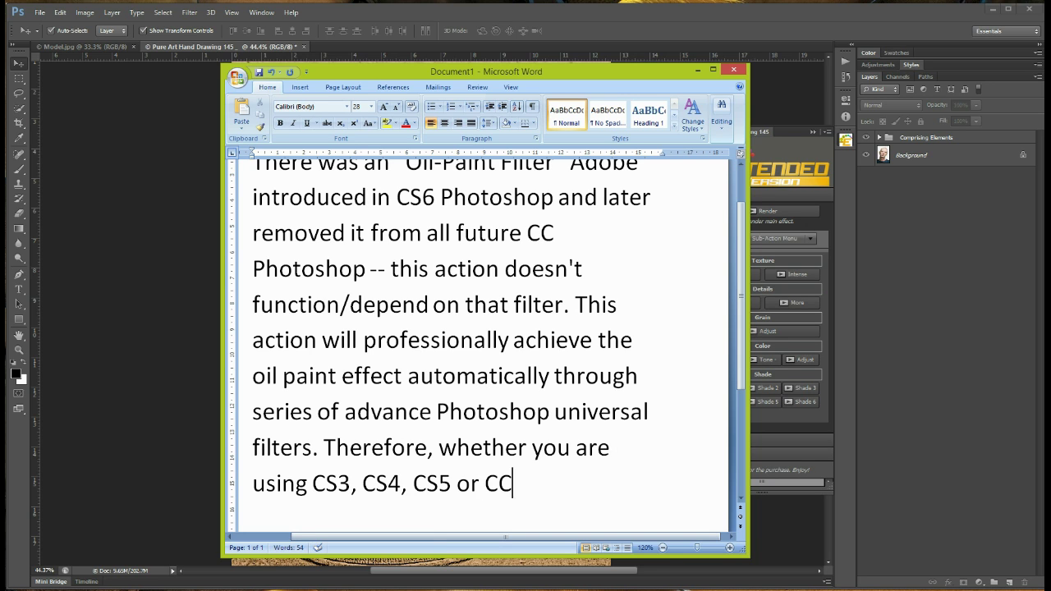
type("s action will render")
type(" perfectly. Later, I")
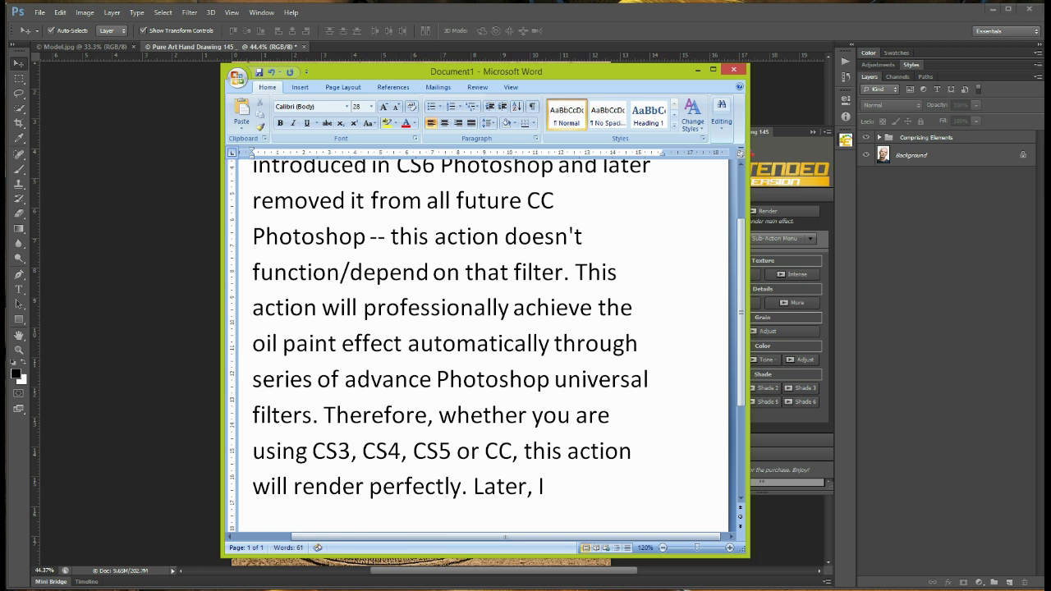
type(" will dender this effect using Adobe Photoshop CS3.")
Replace the paragraph with 'Time to check out the functionality of the included sub-actions.'.
key("ctrl+a")
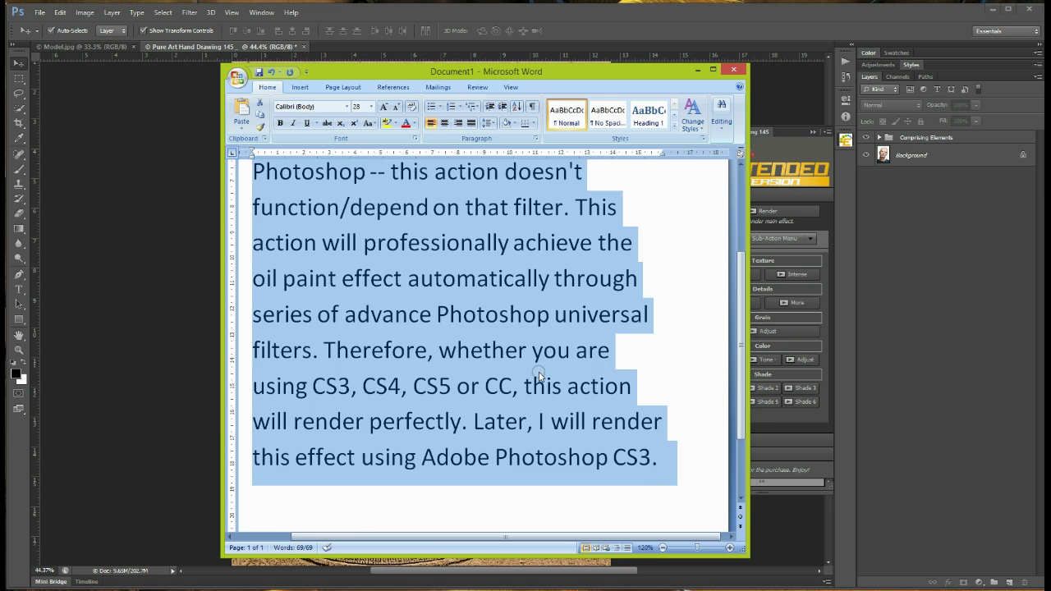
key("BackSpace")
type("Time to check out the functionality of the")
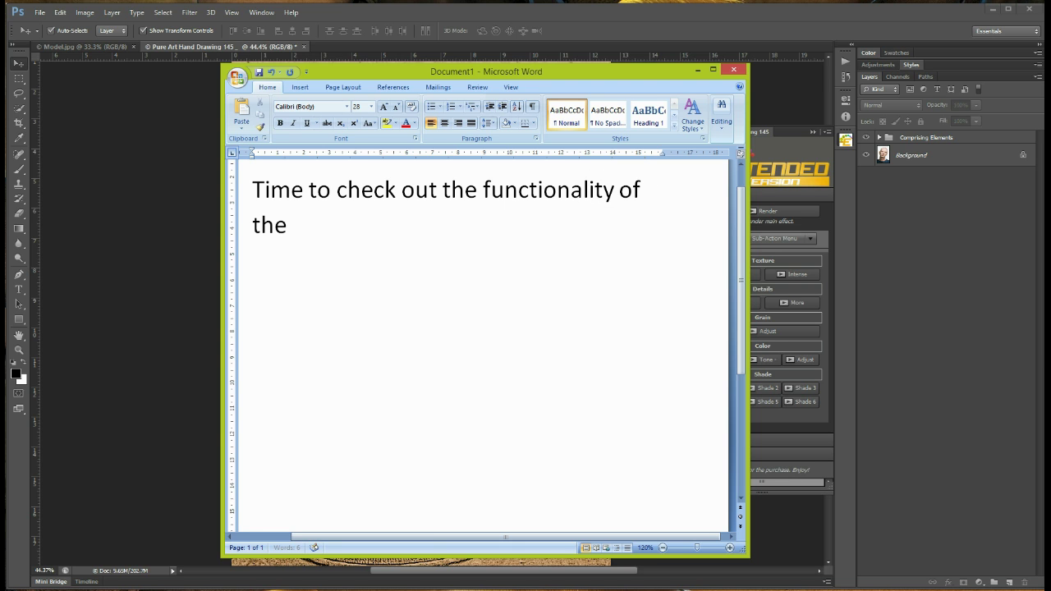
type(" included sub-actions")
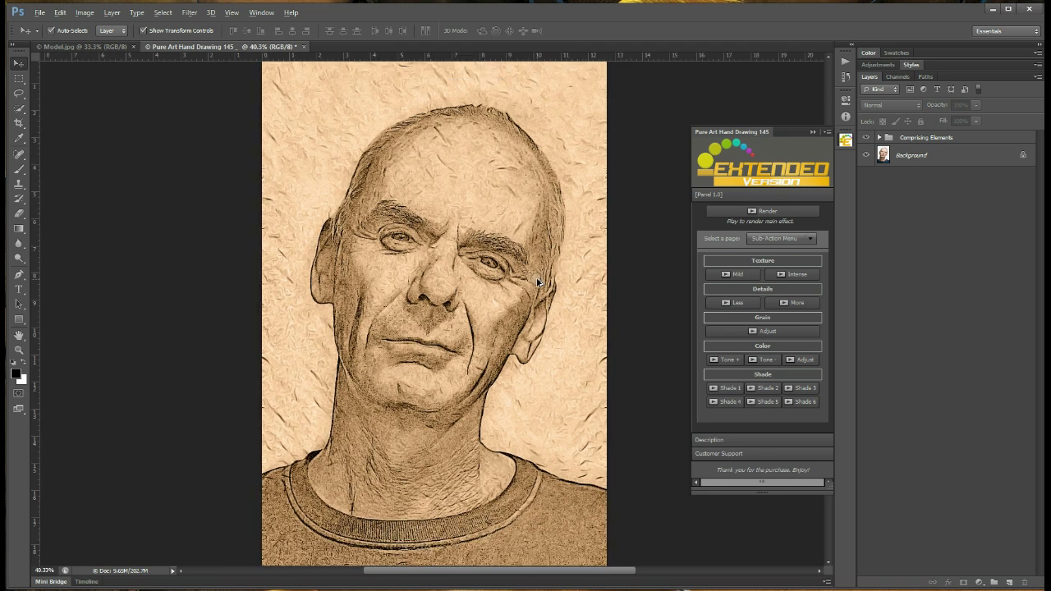
type("ure - will enable you to display two different")
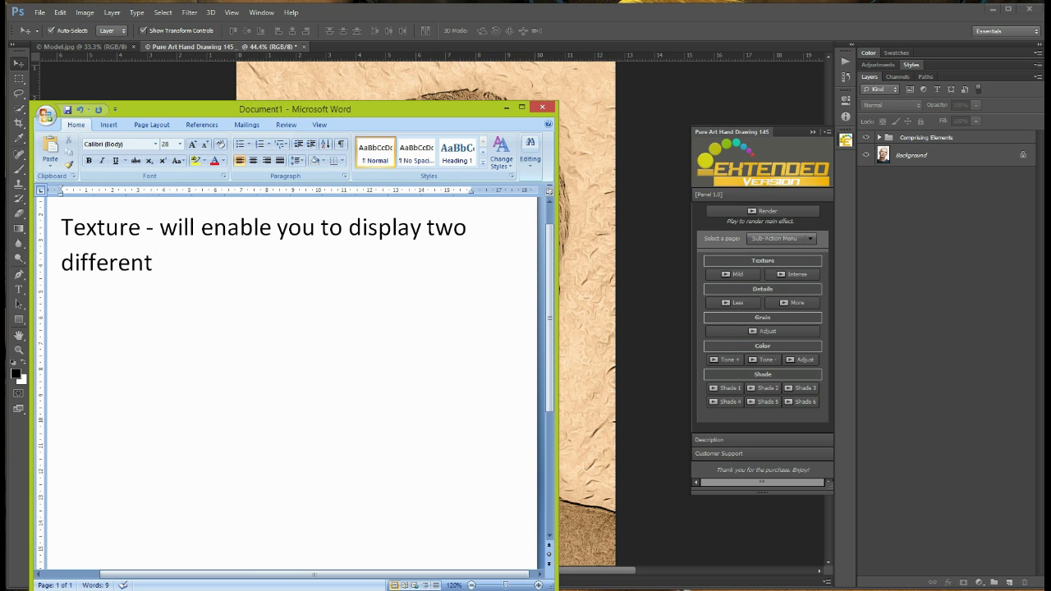
type(" intensities of the")
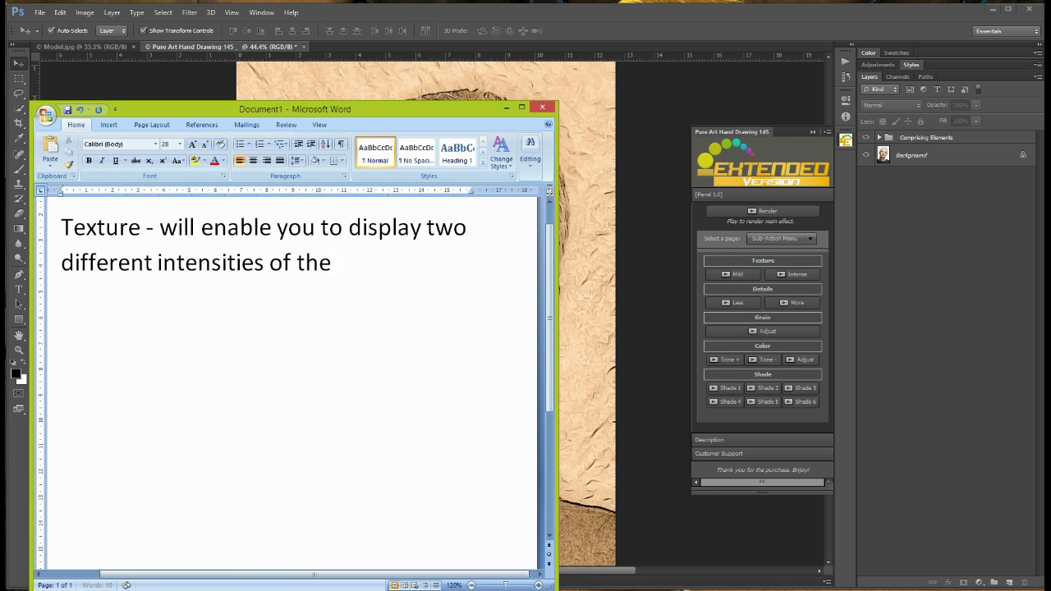
type(" textr")
Finish the texturiser note and apply the Intense paper texture to the sketch.
key("BackSpace")
type("uriser.")
key("Return")
type("Check this out.")
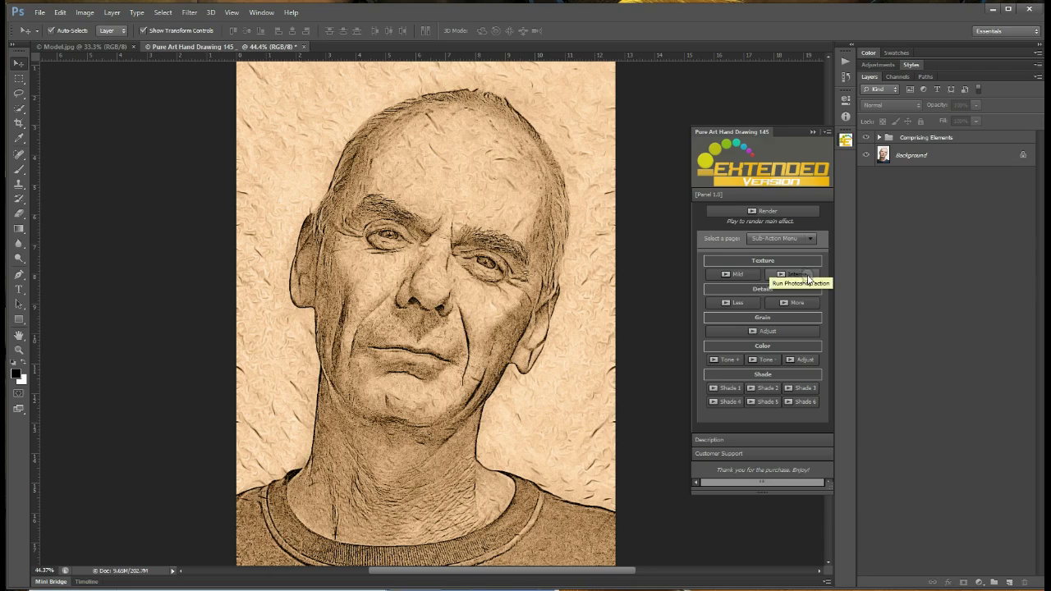
scroll(587, 314, "up", 2)
left_click(791, 275)
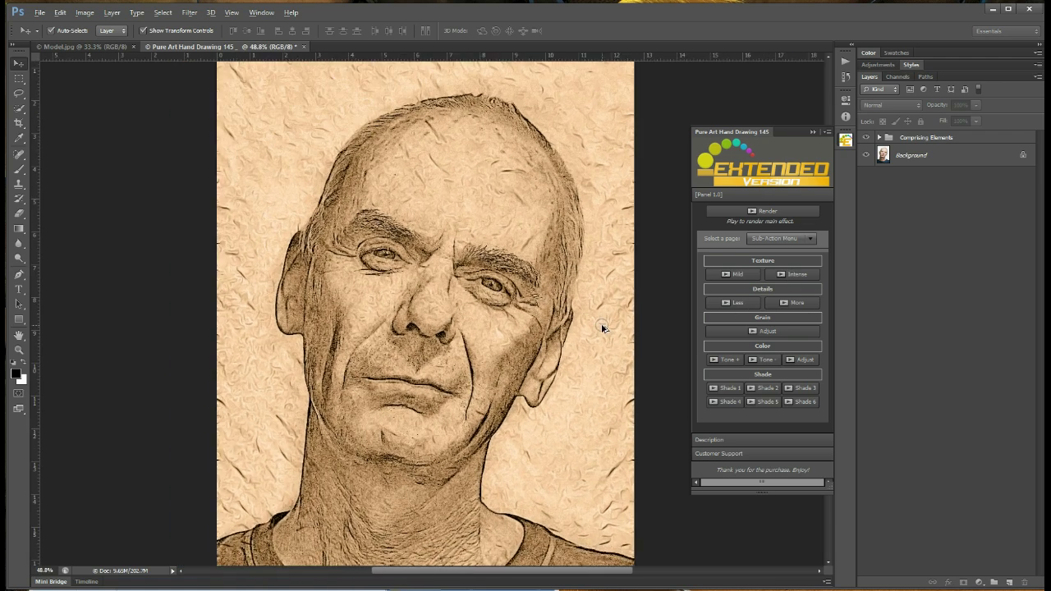
key("alt+Tab")
Write a note explaining the Details options: noise-embedded render versus ultra oil-paint render.
key("ctrl+a")
type("Details -  will enable you t")
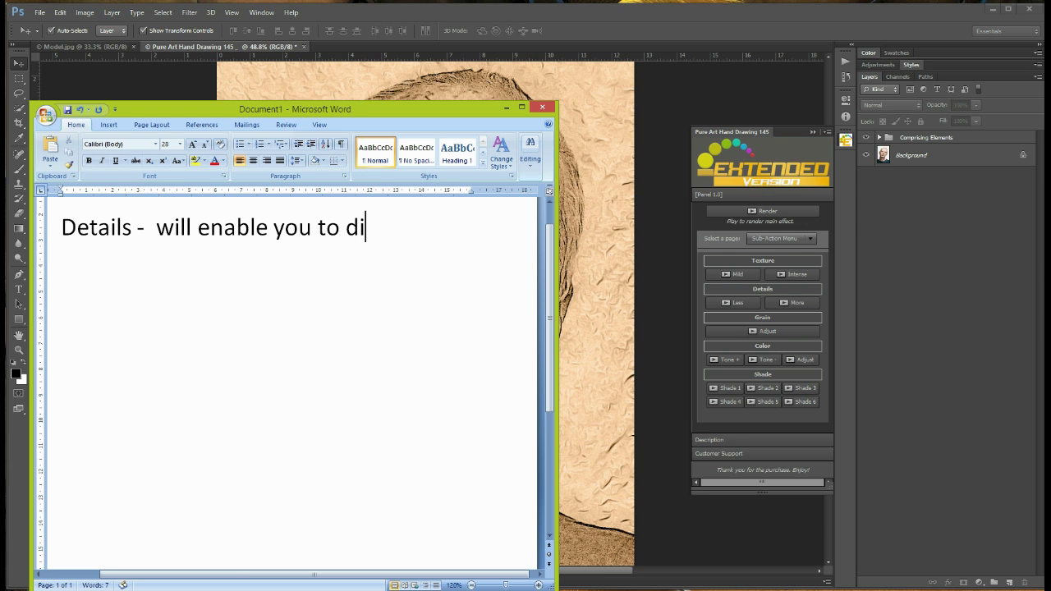
type("splay two")
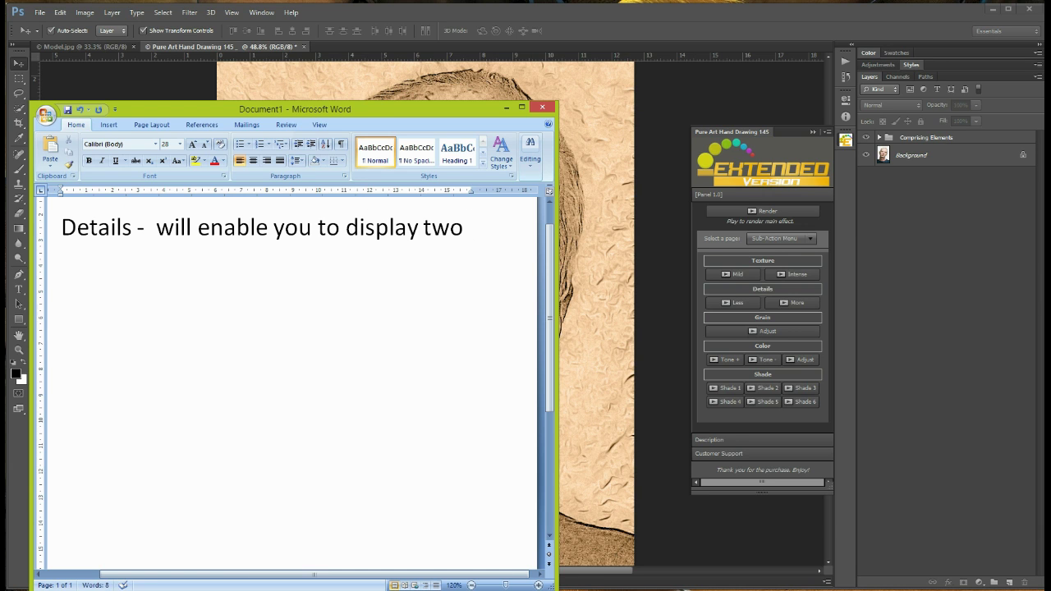
type("deta")
type("il opacity")
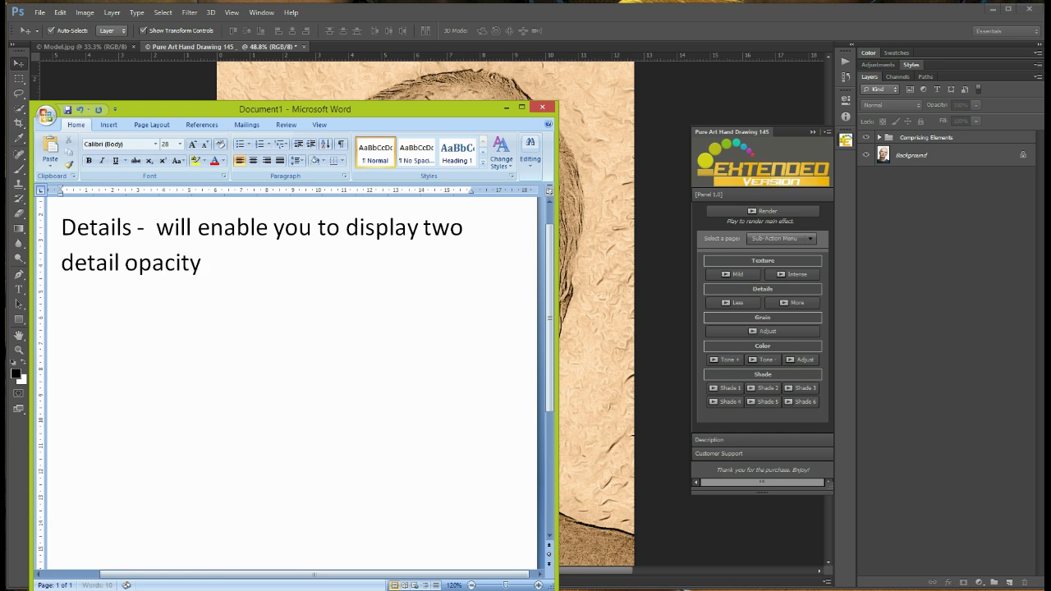
key("BackSpace")
type("ies of the rendered dr")
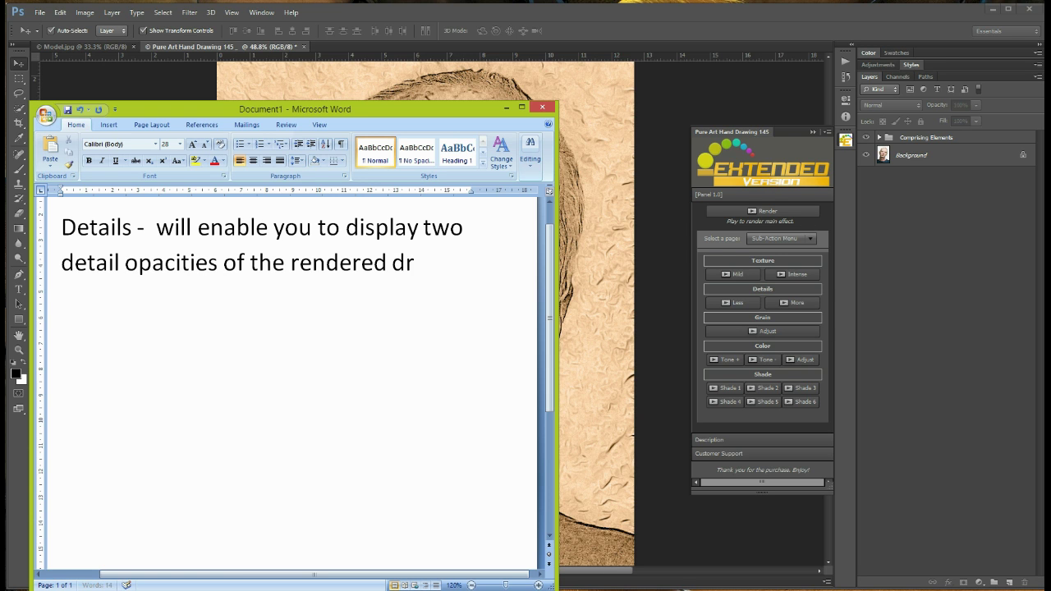
type("awing. Onw o")
key("BackSpace")
key("BackSpace")
key("BackSpace")
type("e of the details")
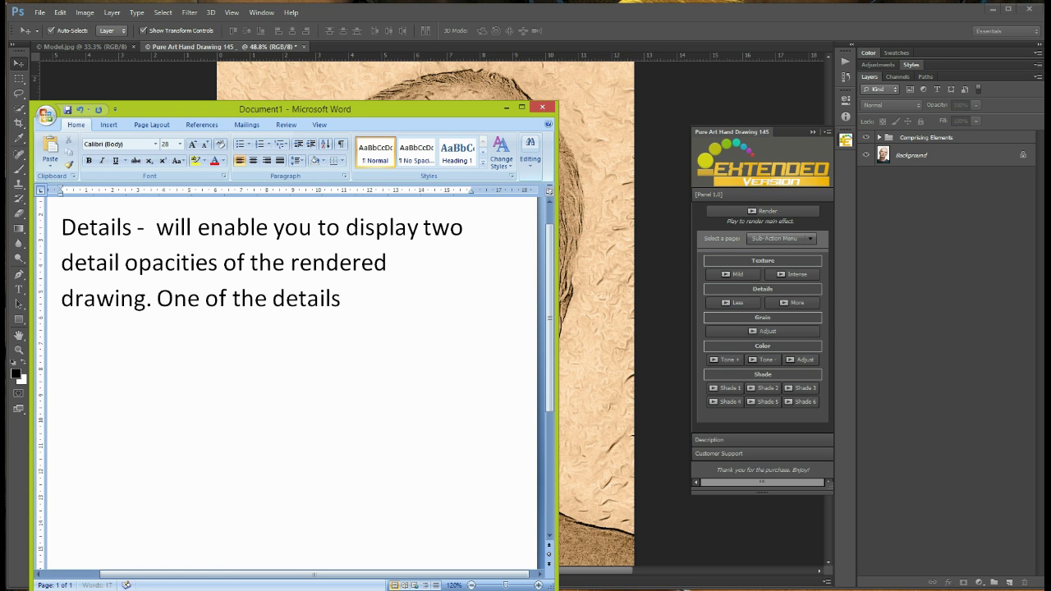
type(" will display more")
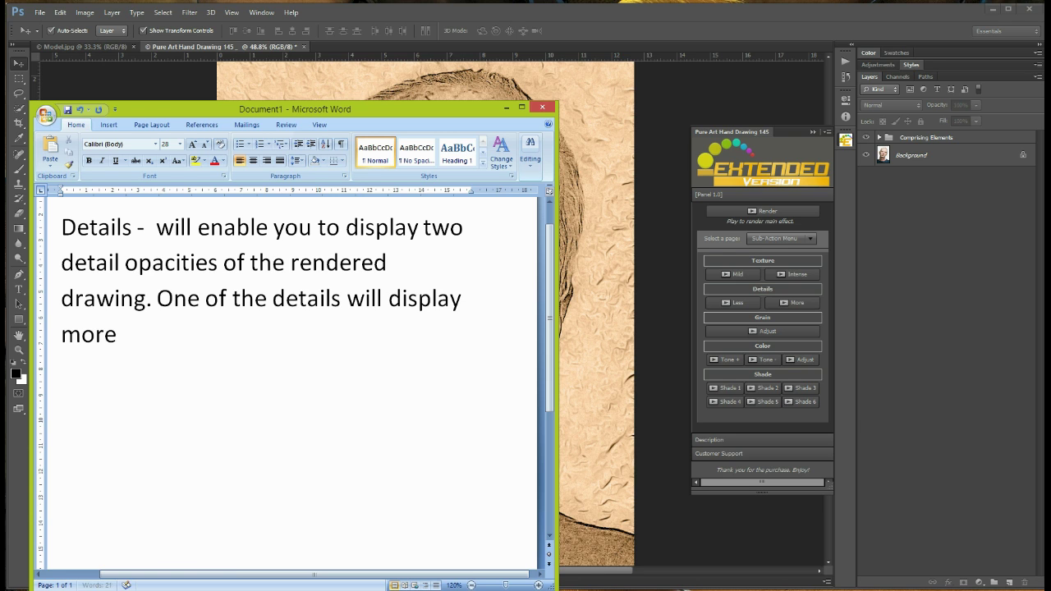
type(" noise embedded ren")
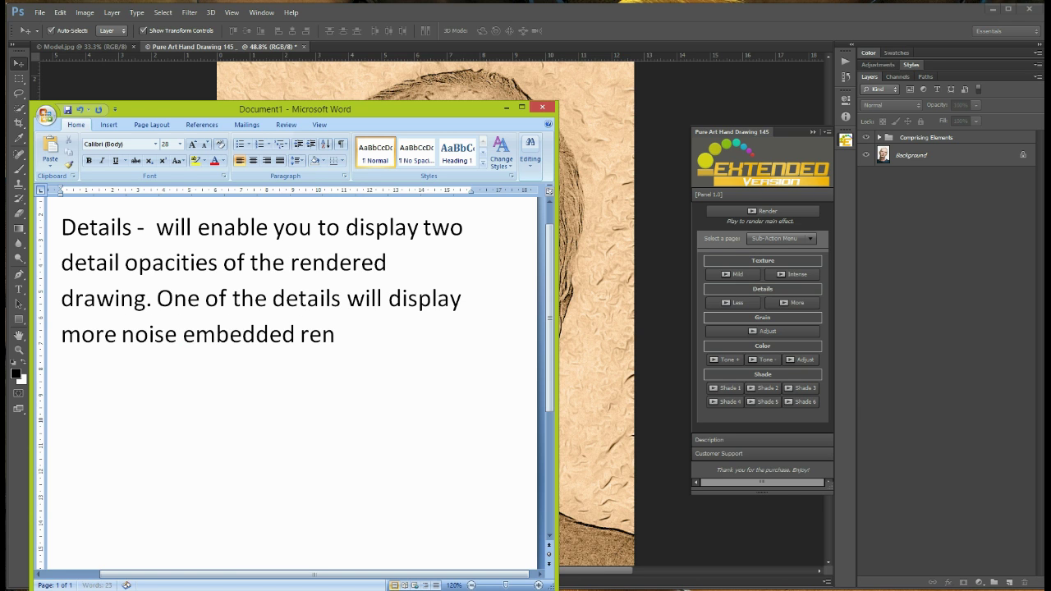
type("der while the other will display more in")
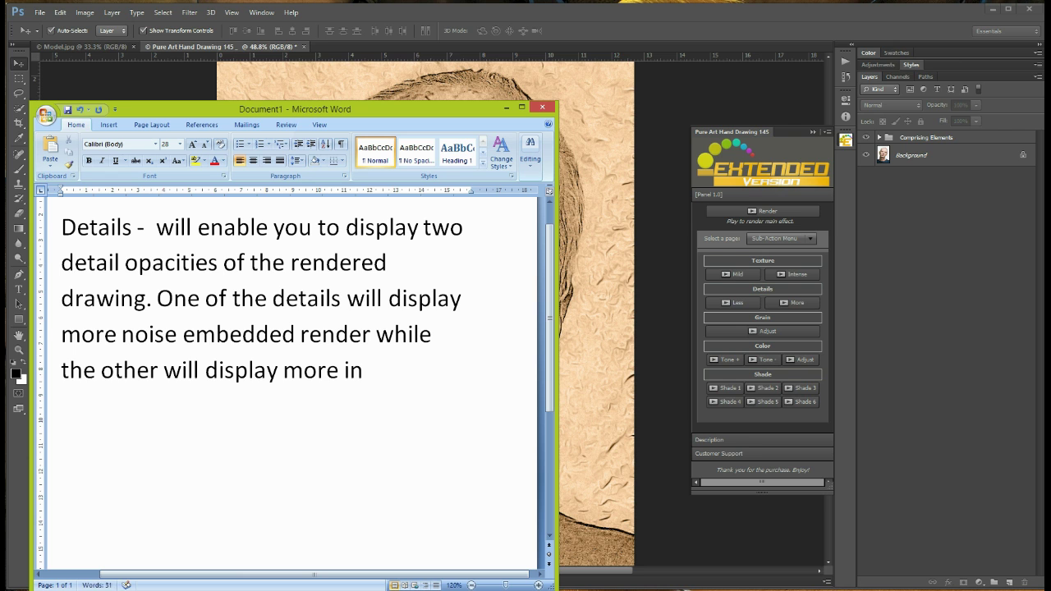
key("BackSpace")
key("BackSpace")
type("ultra oil paint render.")
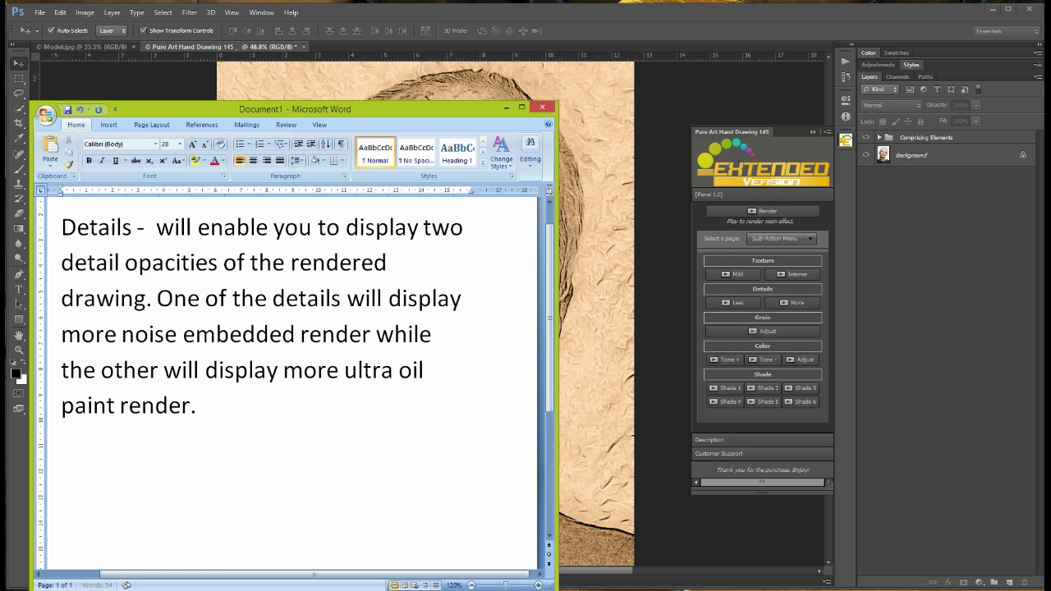
type(" Let's check it out")
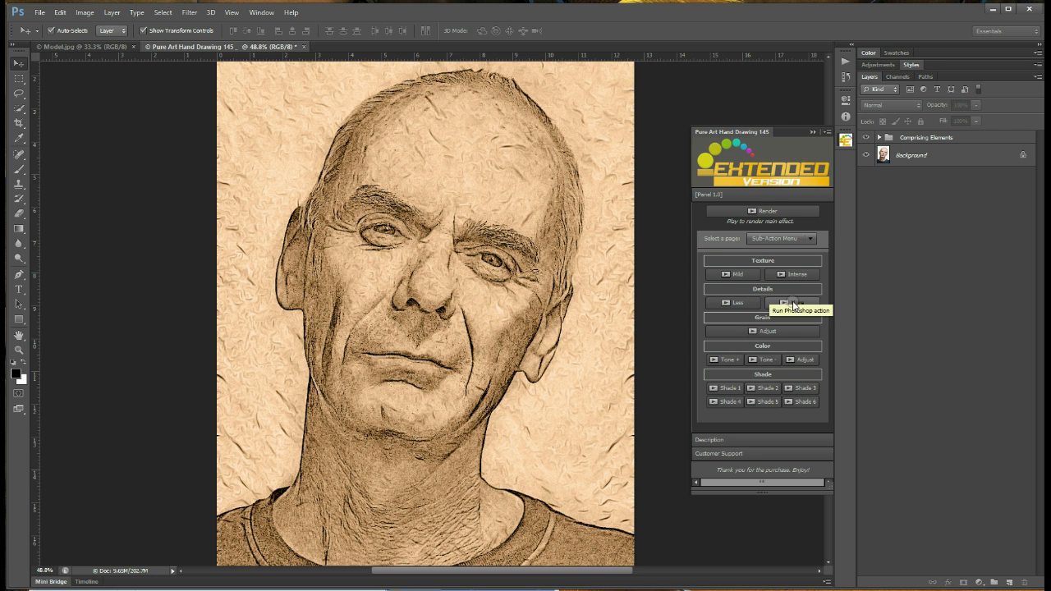
Render the sketch with Details More, Less, More, then finally Less.
left_click(794, 303)
scroll(533, 305, "up", 3)
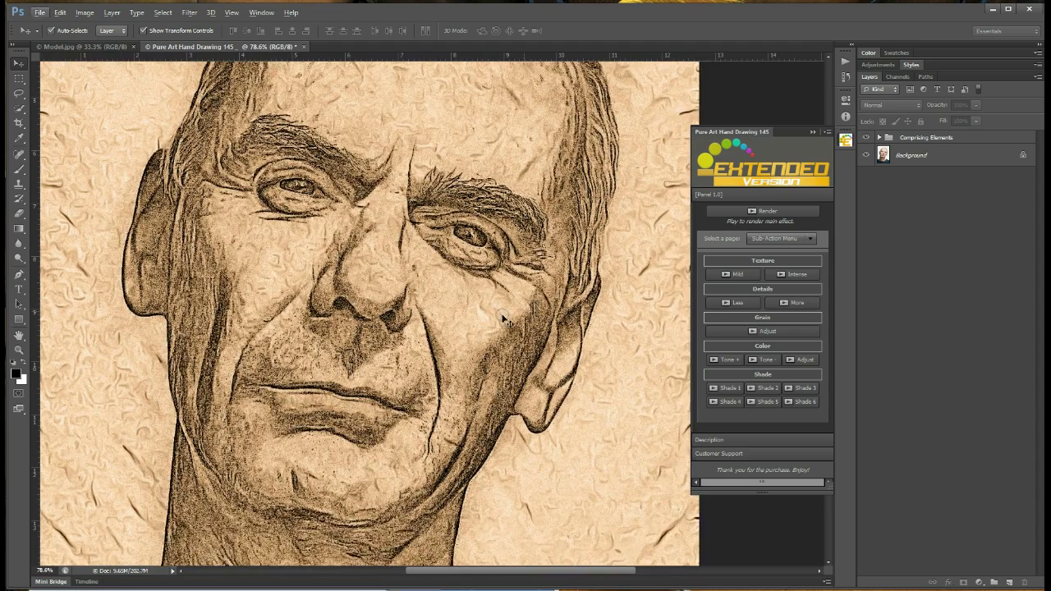
left_click(738, 302)
left_click(784, 304)
left_click(744, 304)
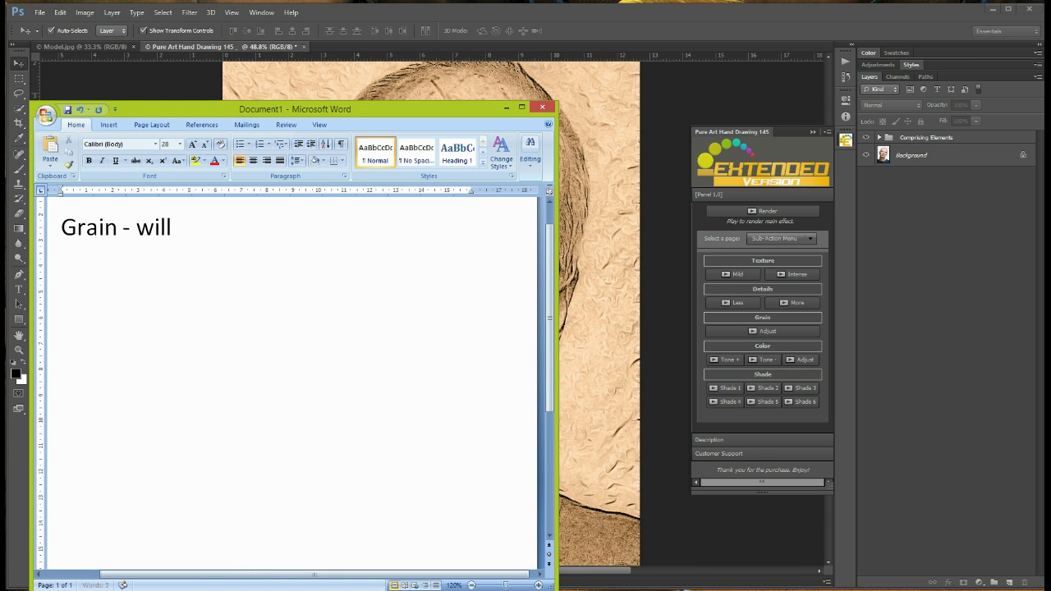
Write the grain-adjustment note, raise the Master Grain noise amount, then clear the note.
type(" enable you to easily adjust the values")
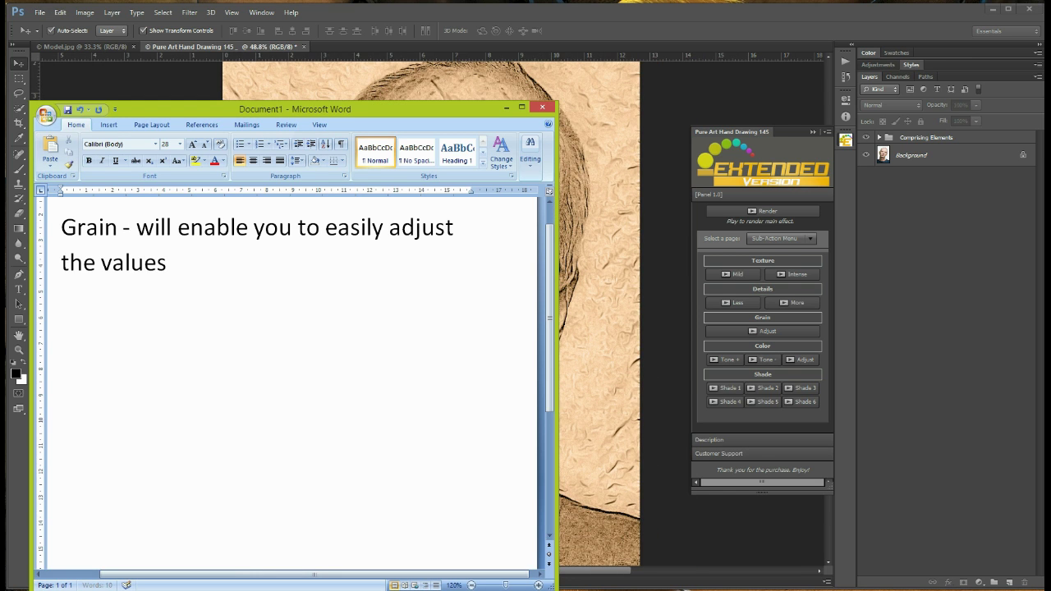
type(" of the gray paper or canvass. Check this out.")
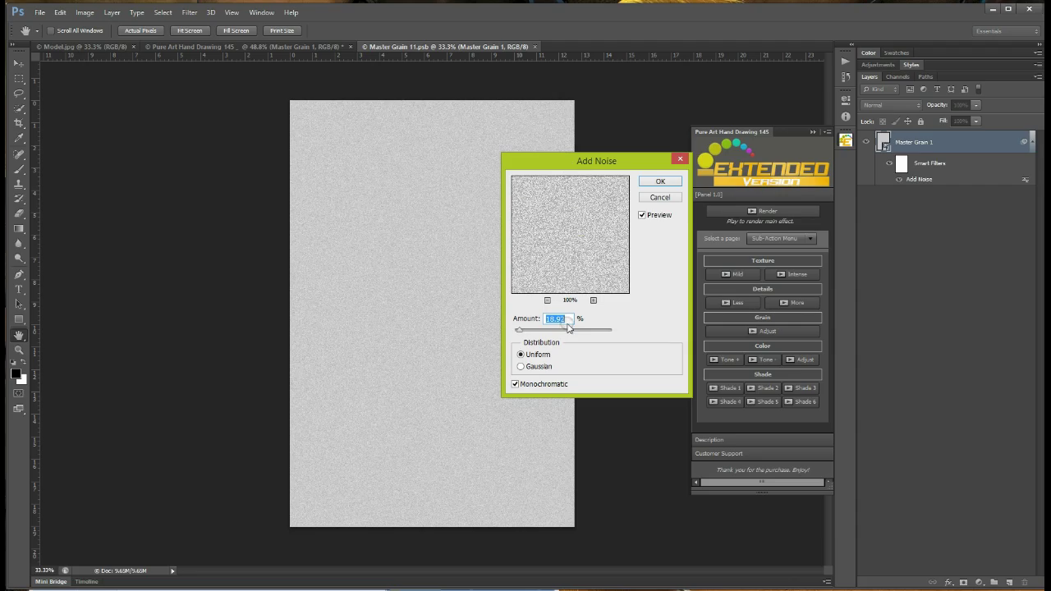
type("Simply adjust the values")
key("BackSpace")
type("of the amount.")
left_click_drag(632, 334, 641, 333)
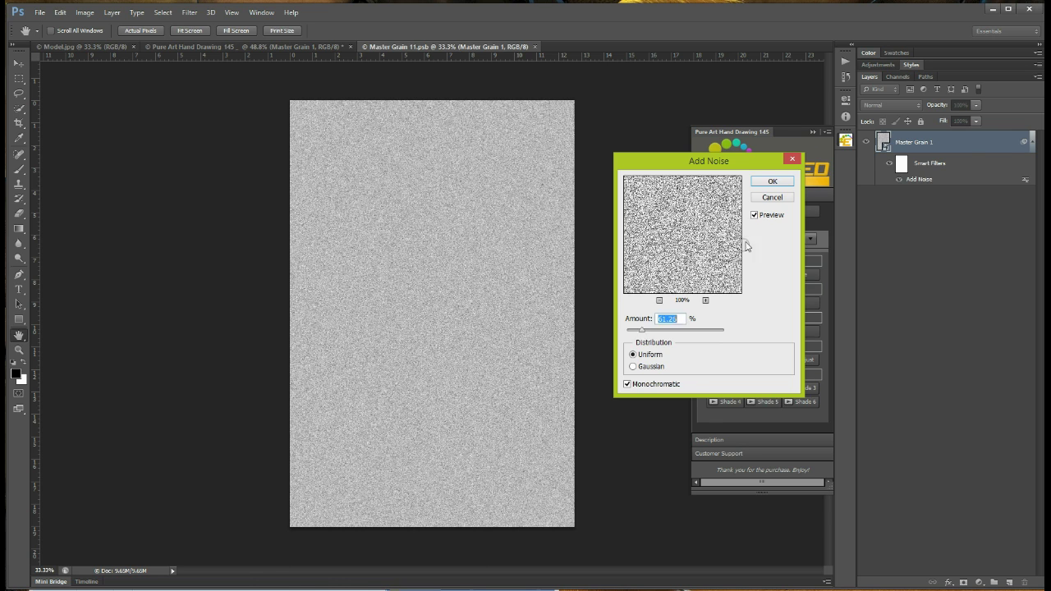
key("alt+Tab")
key("ctrl+a")
key("BackSpace")
Write the note saying the pencil grain has been intensified and how to reset it.
type("The drawing")
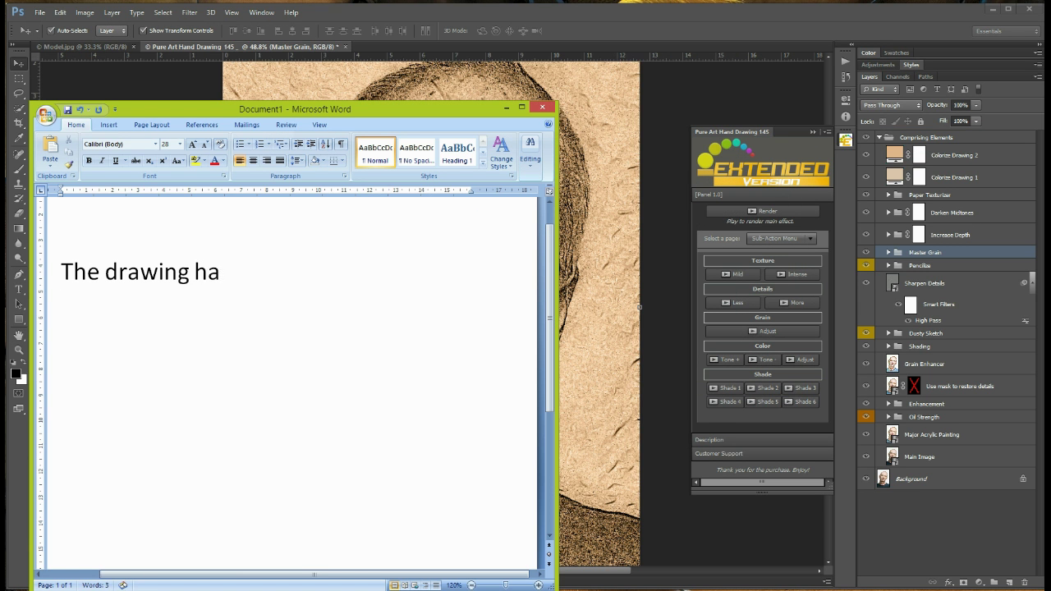
key("BackSpace")
key("BackSpace")
key("BackSpace")
type("pencil gra")
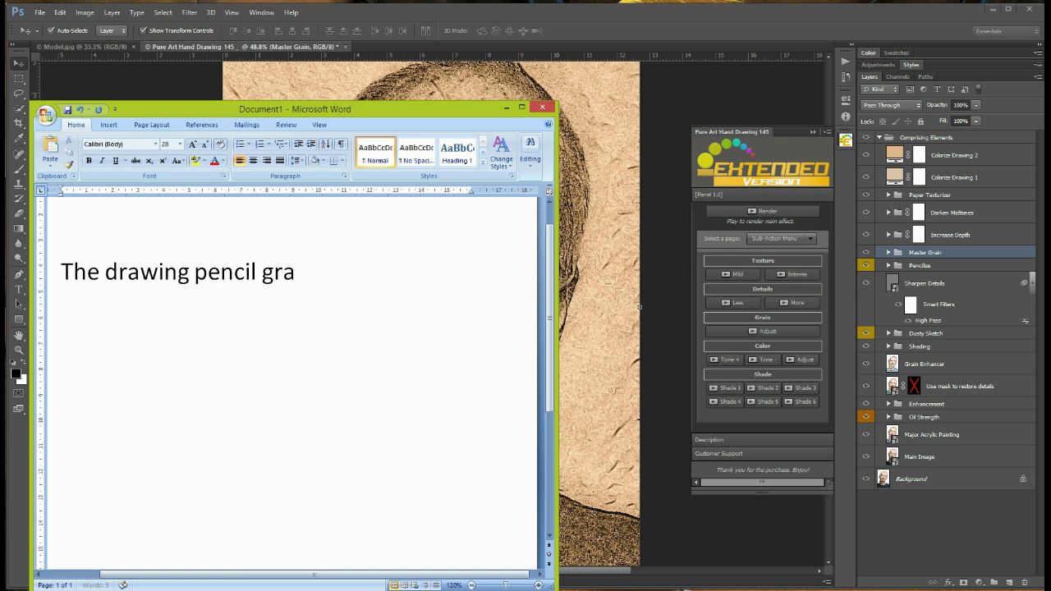
type("ins/noise has been intensified")
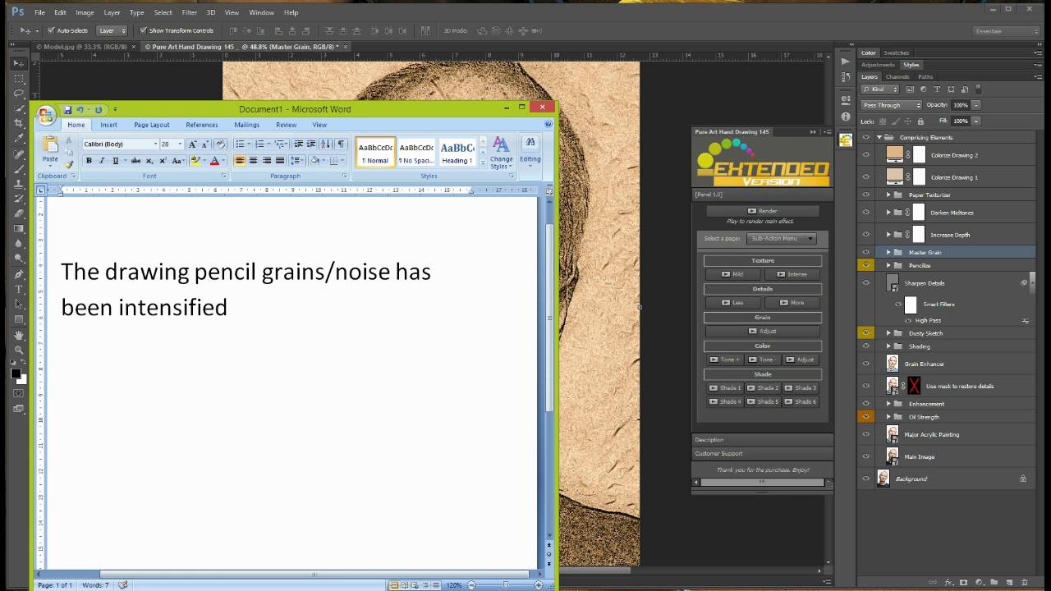
type("/increased. To reset the grain")
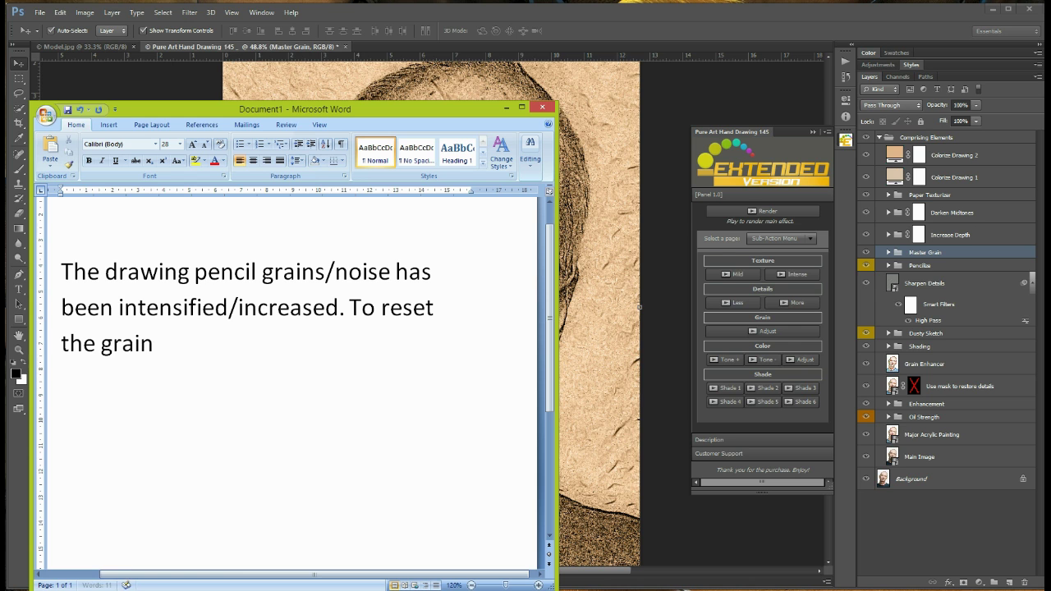
type(" value back to default, simply play the sub-action again.")
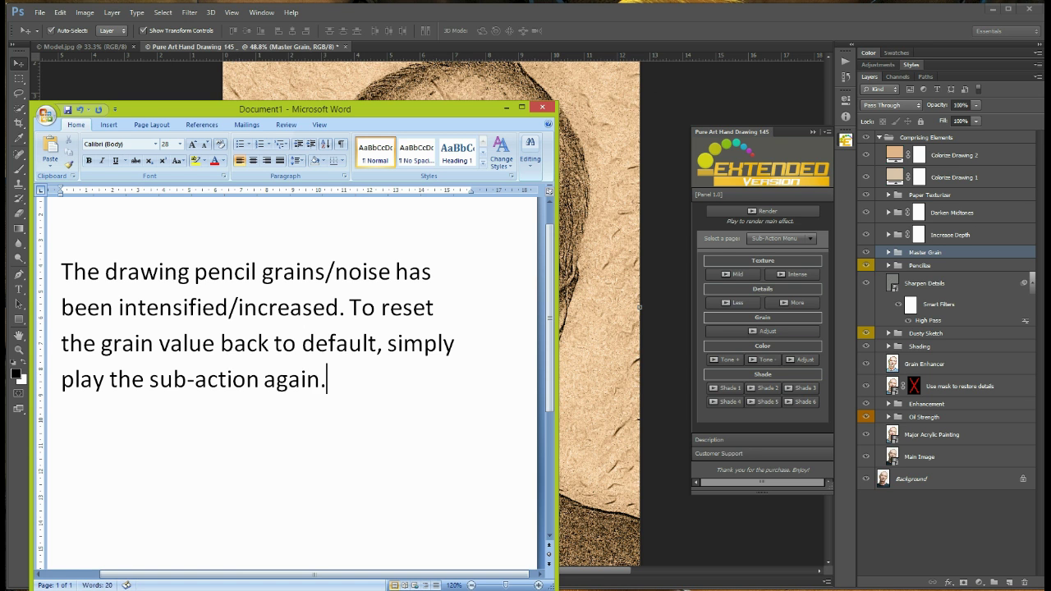
Replay the Grain Adjust sub-action to restore default grain, then select the Word note's text.
left_click(763, 331)
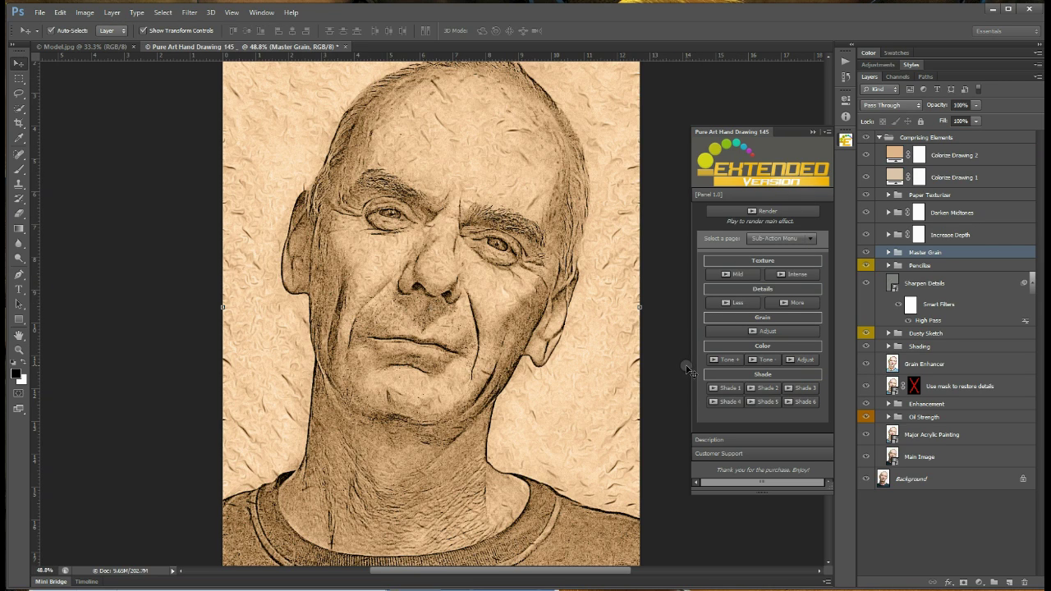
key("alt+Tab")
key("ctrl+a")
Write the Color note about toning coloration down or up and recolouring the whole drawing.
type("Color")
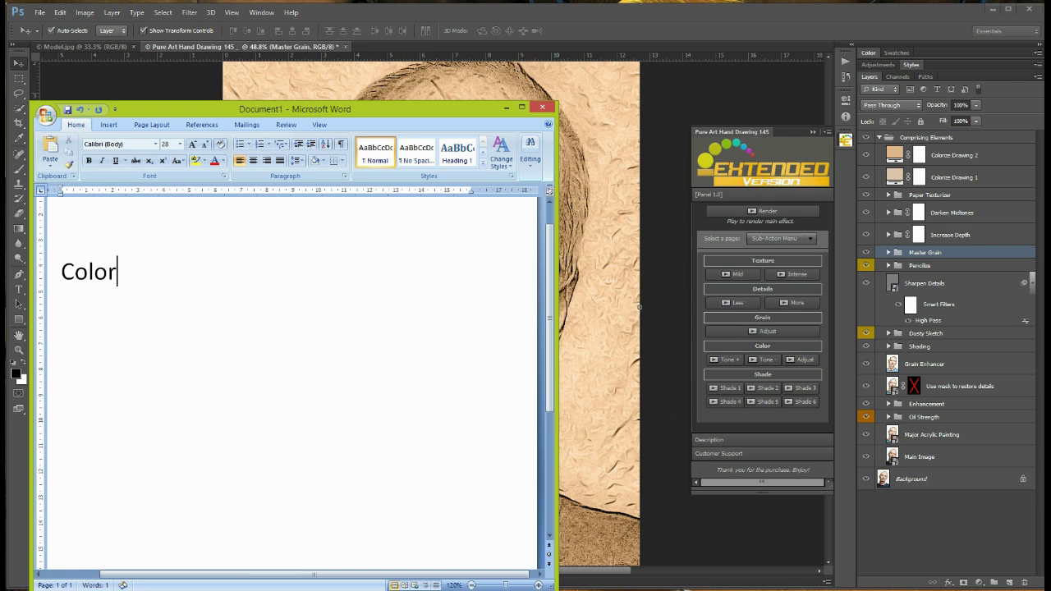
type(" - we included options for toning down")
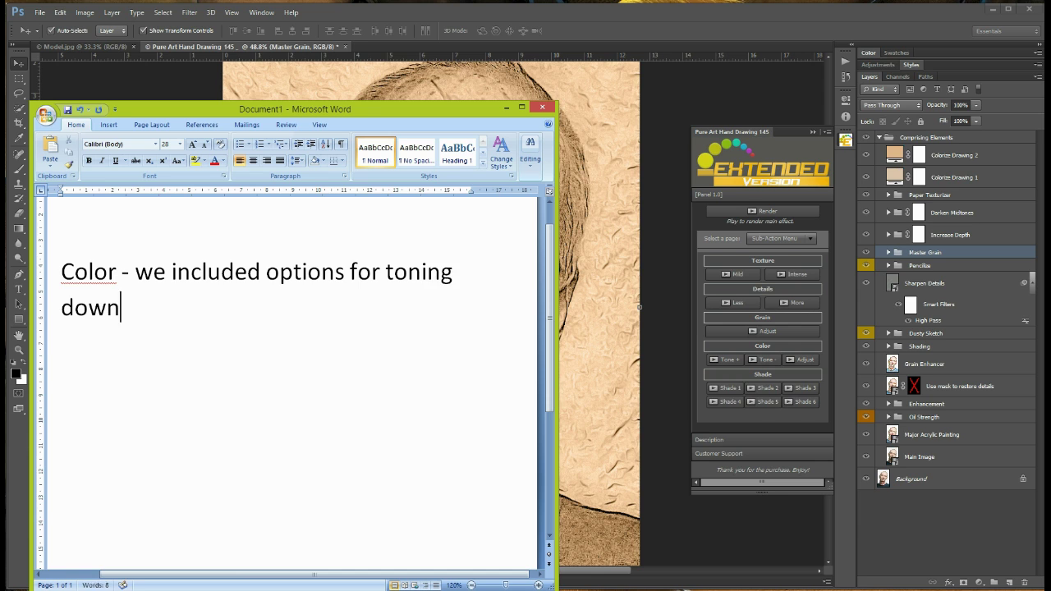
type(" or up the coloration and also an")
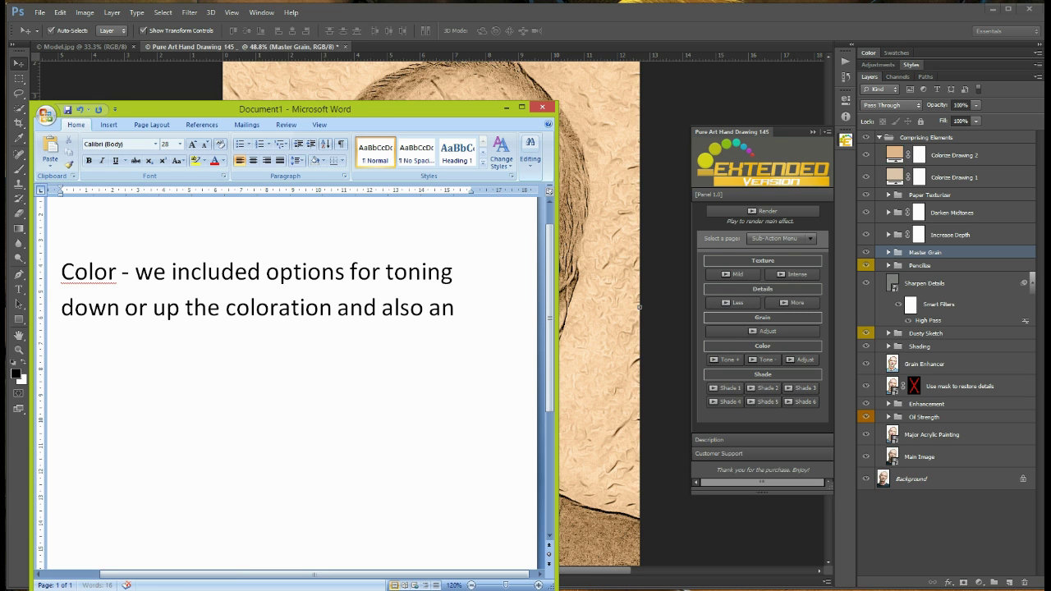
type(" option that will enable you to easi")
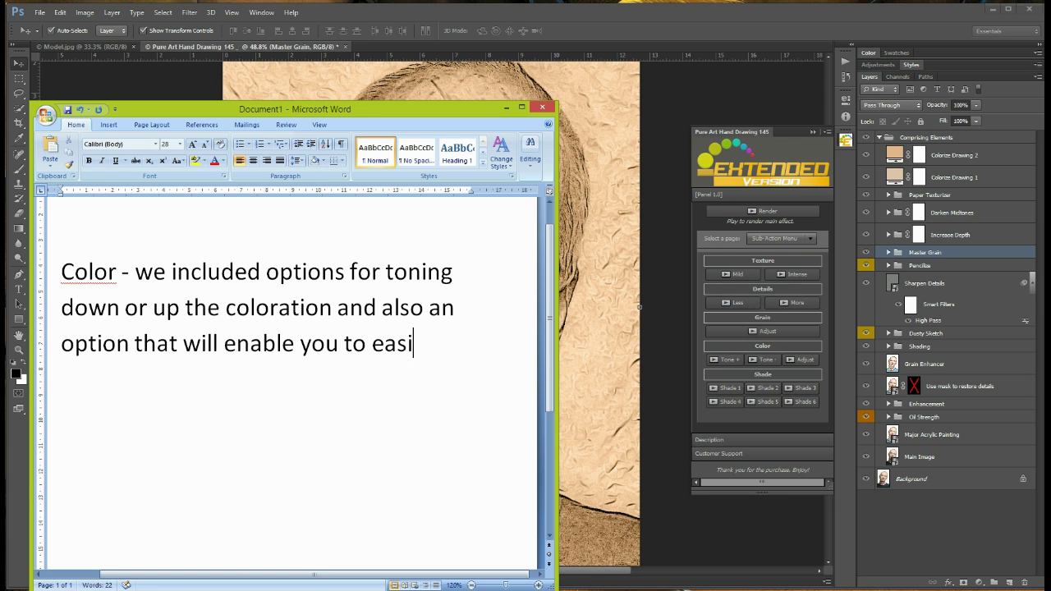
type("ly change the entire color of the ")
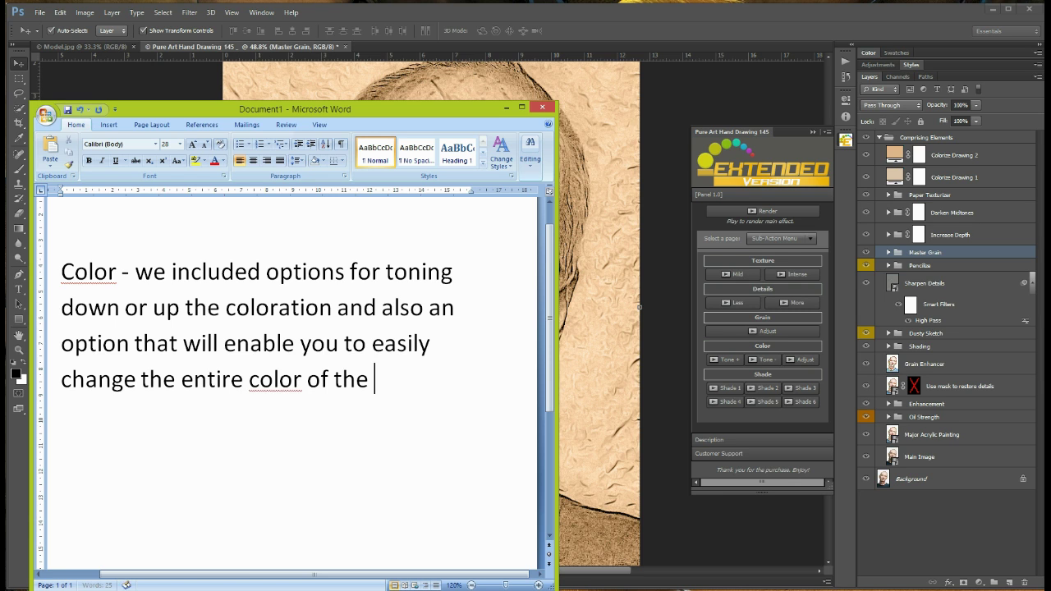
type("drawing.")
key("Return")
Tone down the drawing's colour, try light-blue and yellow hues, then cancel to keep sepia.
type("Check thi")
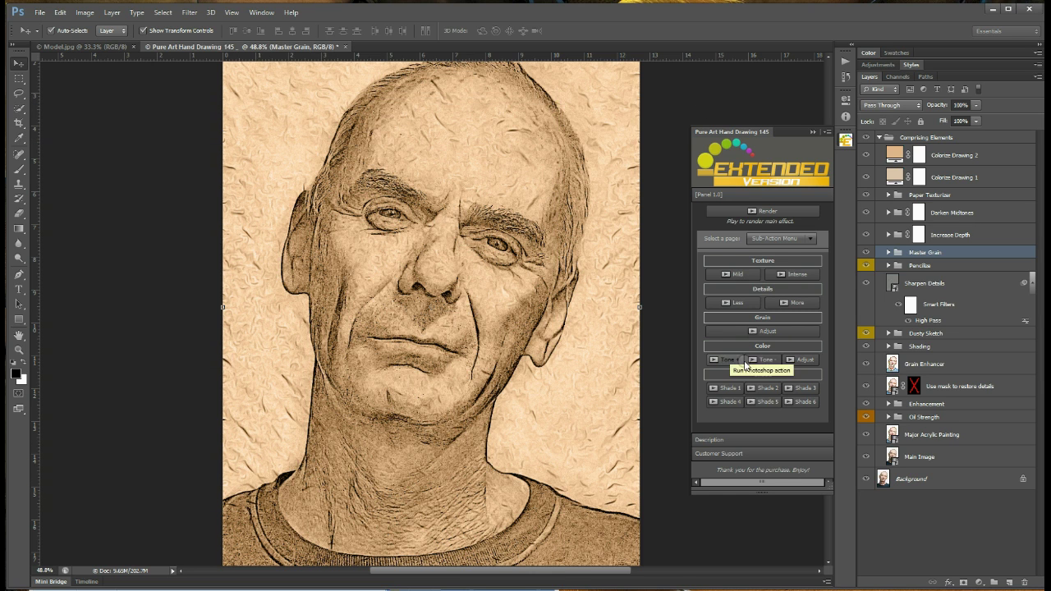
left_click(768, 360)
left_click(801, 359)
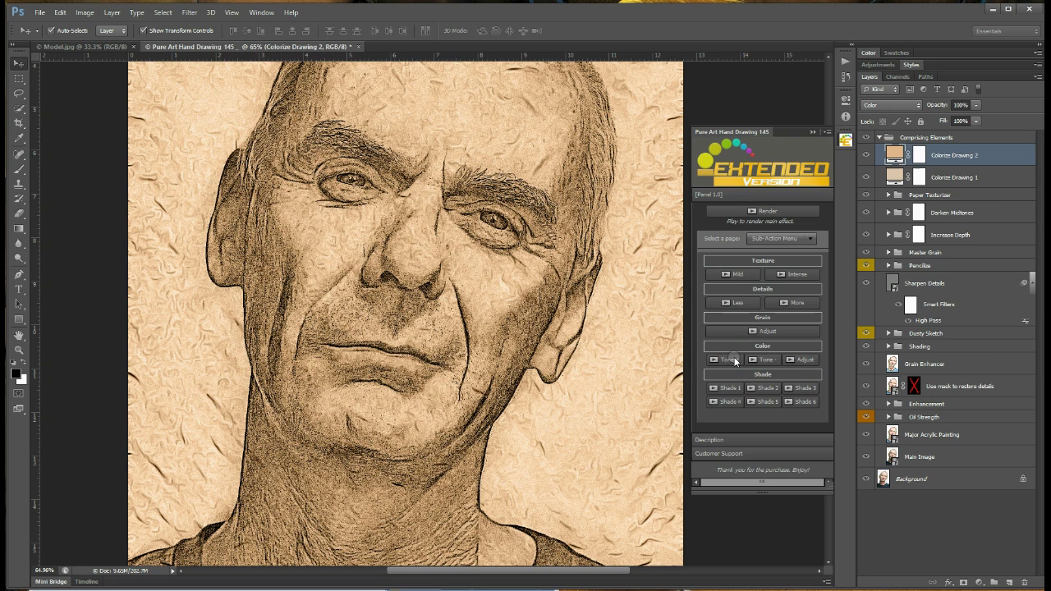
left_click_drag(846, 351, 846, 280)
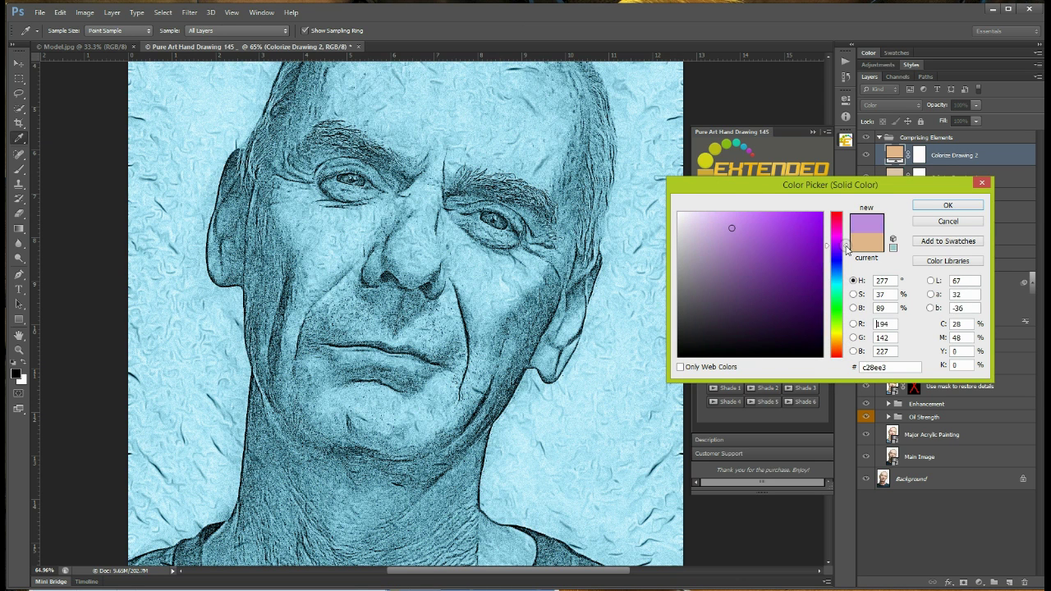
left_click_drag(846, 281, 845, 222)
left_click(836, 337)
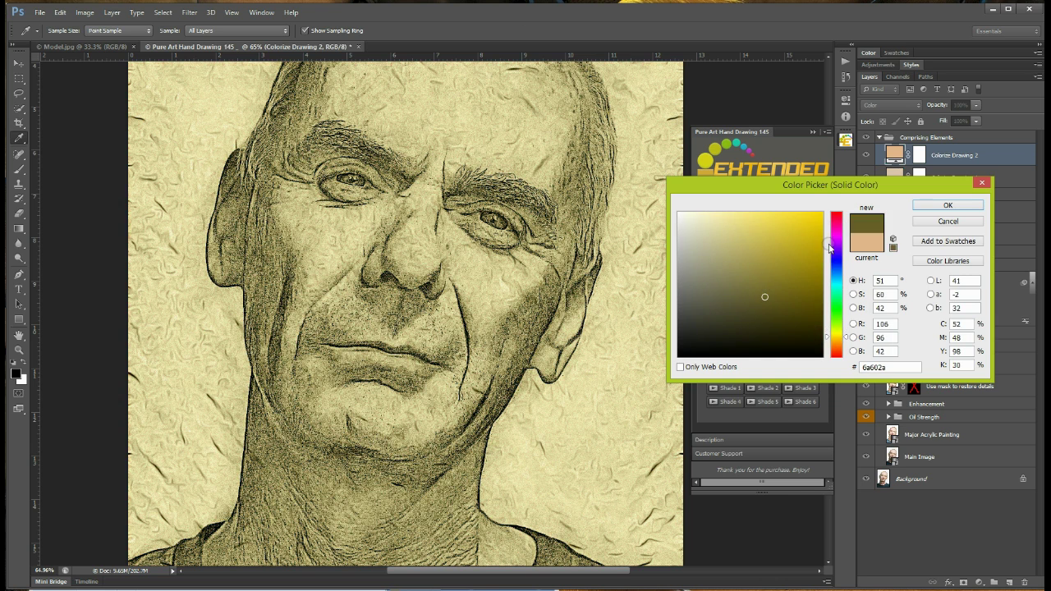
key("Escape")
Replace the Word note with the Shade explanation about auto-adjusting inner drawing opacity.
key("alt+Tab")
key("ctrl+a")
key("BackSpace")
type("Lastyly, Shade")
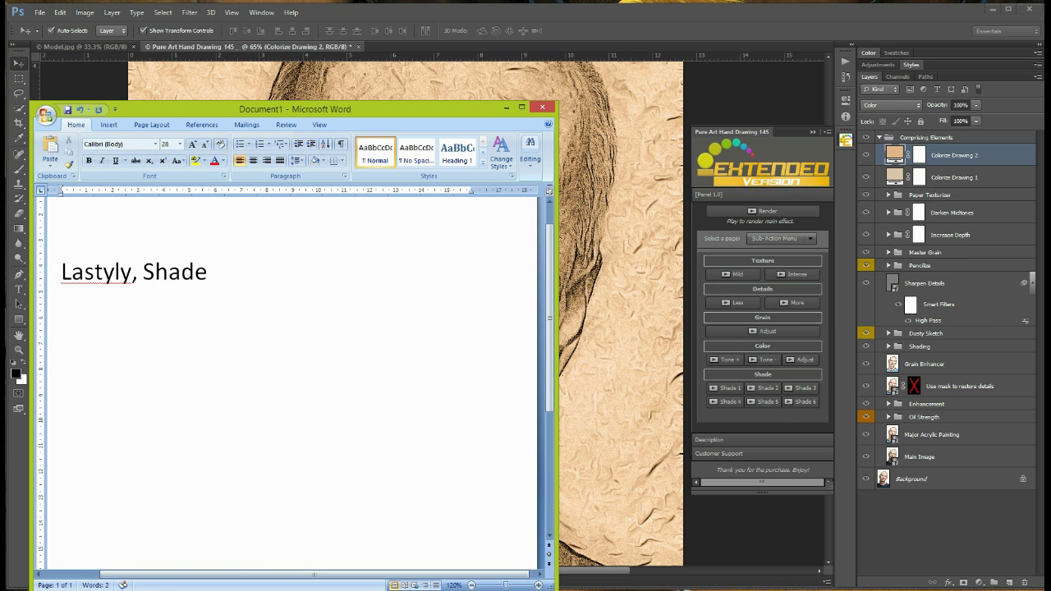
type(" - this")
type("ptions will auto-adjust the inner drawi")
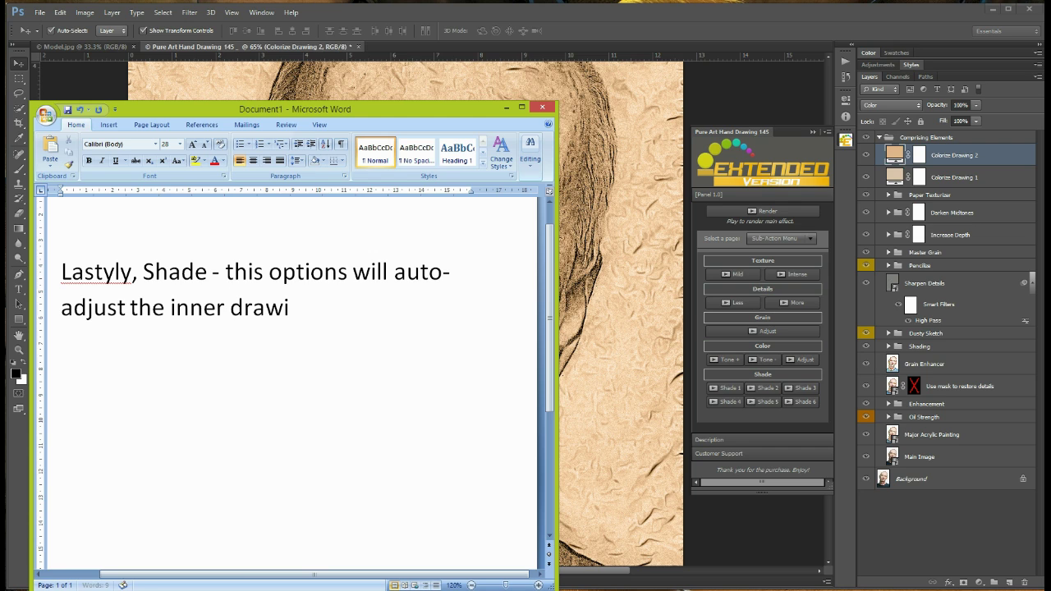
type(" opacit")
type("y from lo")
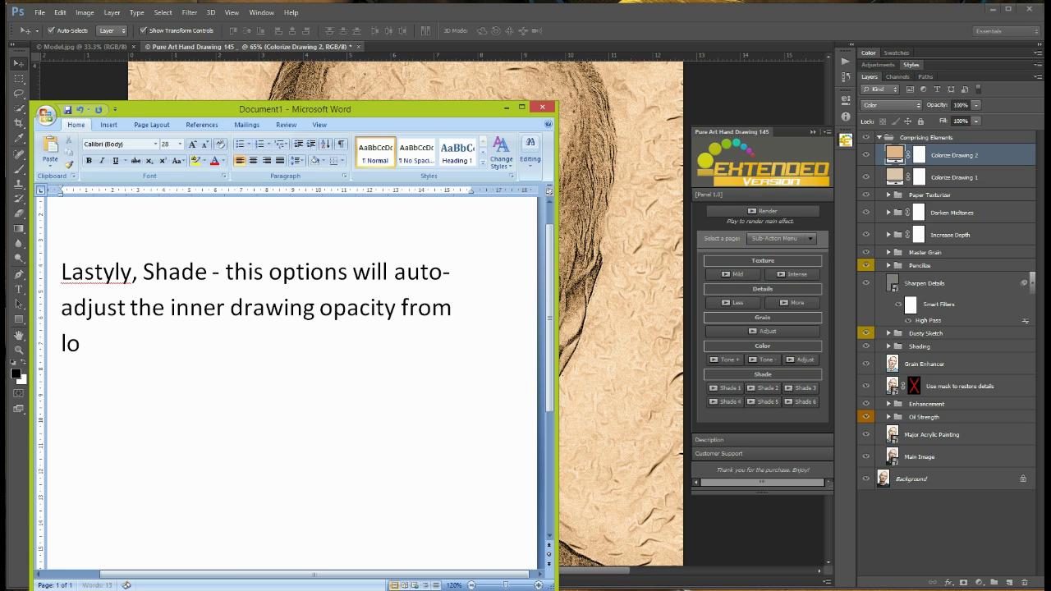
type(" highest. Chec")
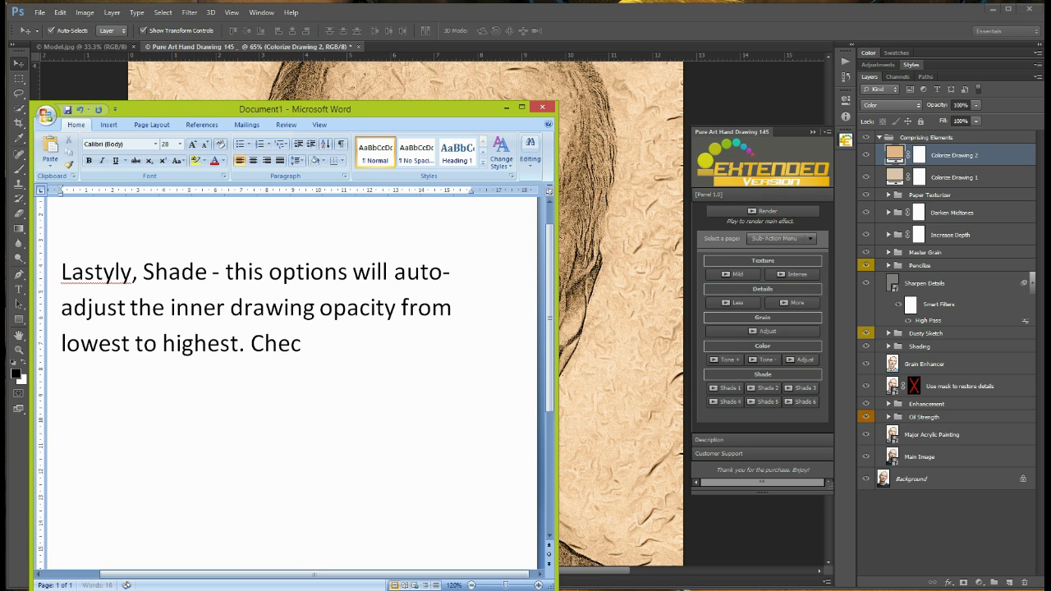
type("ut.")
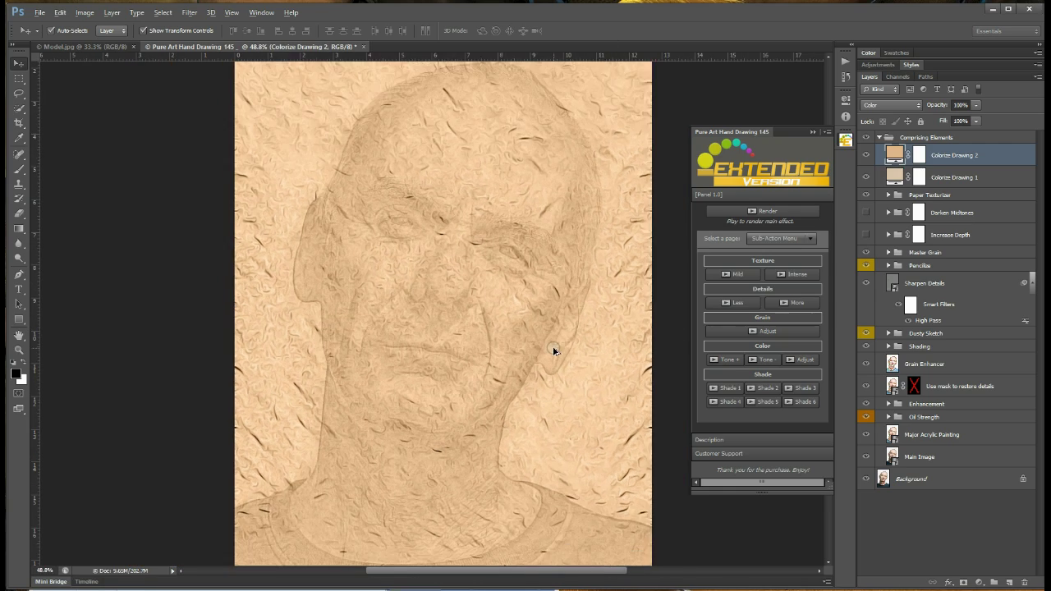
Apply four successively stronger Shade levels to darken the portrait's inner drawing.
left_click(764, 389)
left_click(802, 388)
left_click(727, 402)
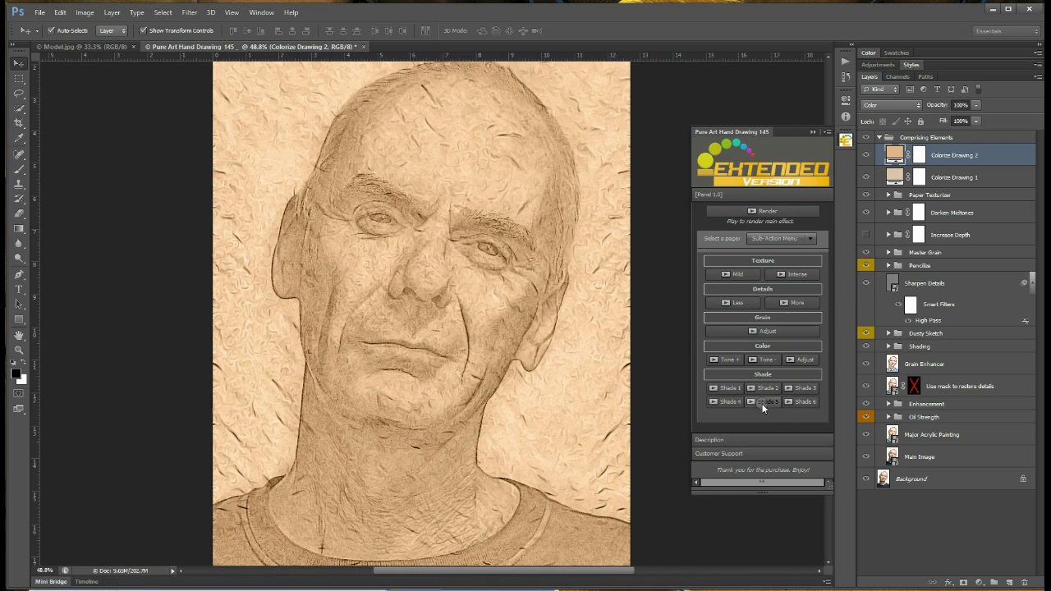
left_click(763, 401)
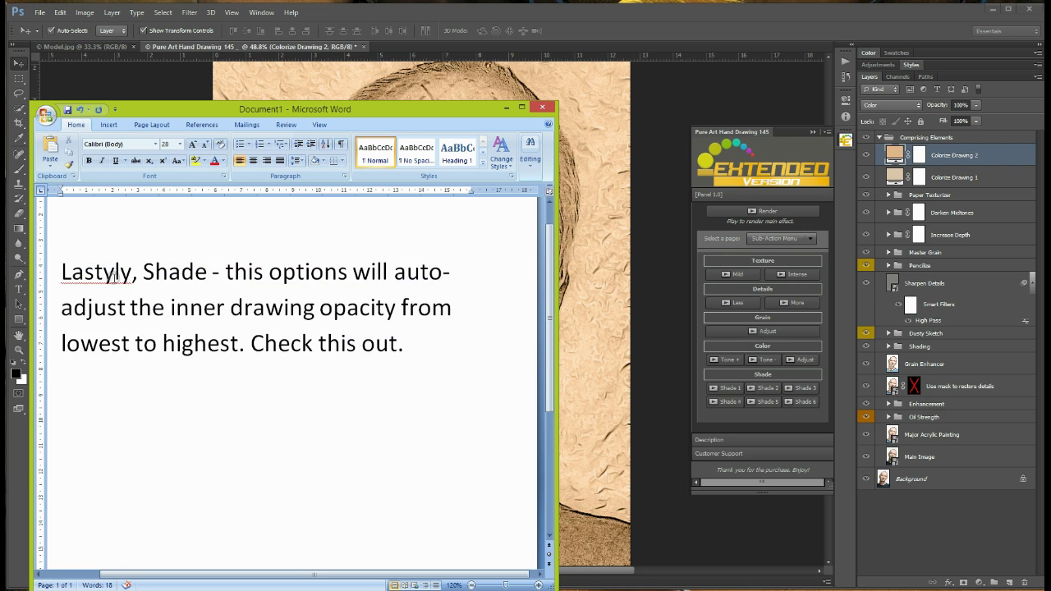
Clear the note and write that the Pure Art Hand Drawing bundle is/was best-selling since 2013.
key("ctrl+a")
key("BackSpace")
type("Amazing")
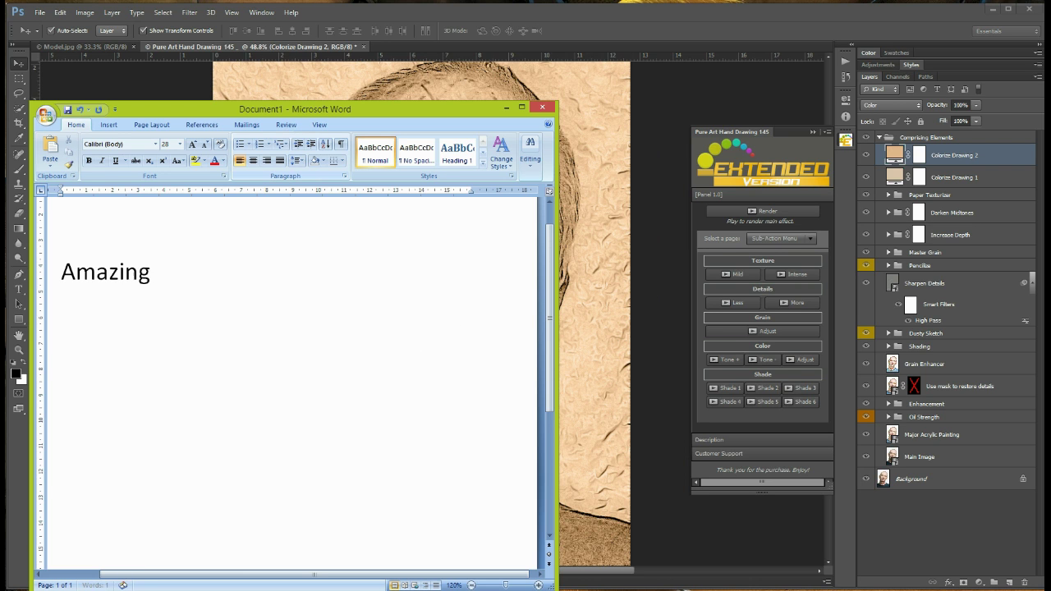
type(" and very easy ti")
type("o use. \"Pure A")
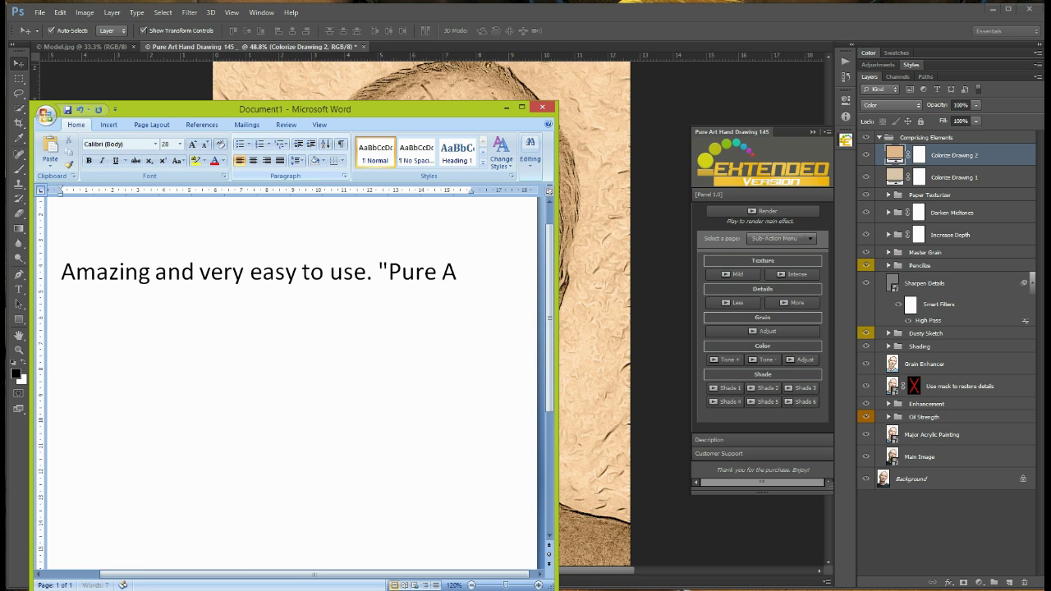
type("rt Hand Drawing\" B")
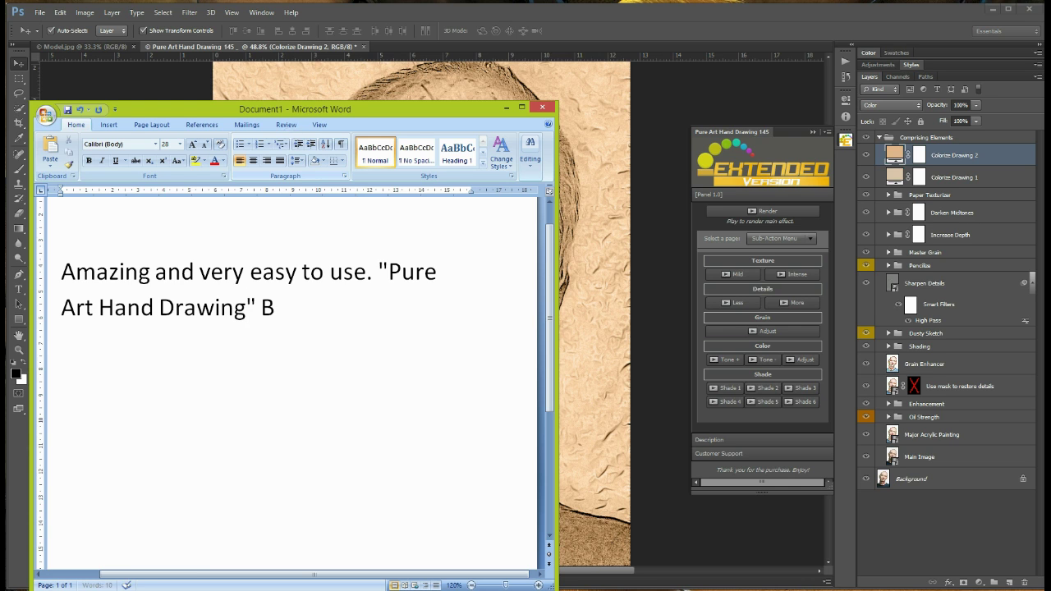
type("undle know")
type("n as All Charles Brown's Pure Art")
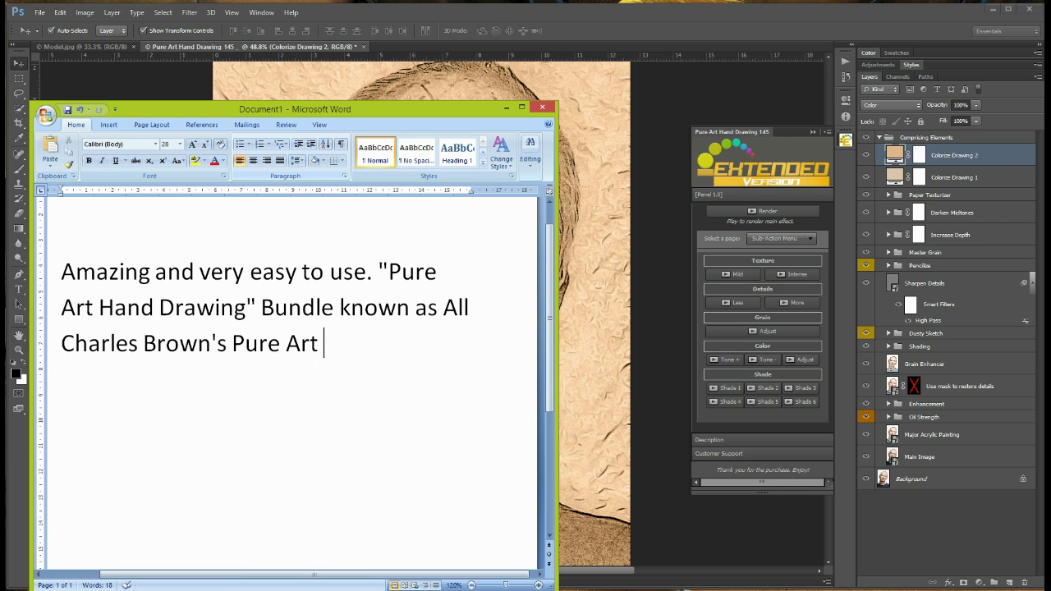
type(" Hand Drawing Bundle")
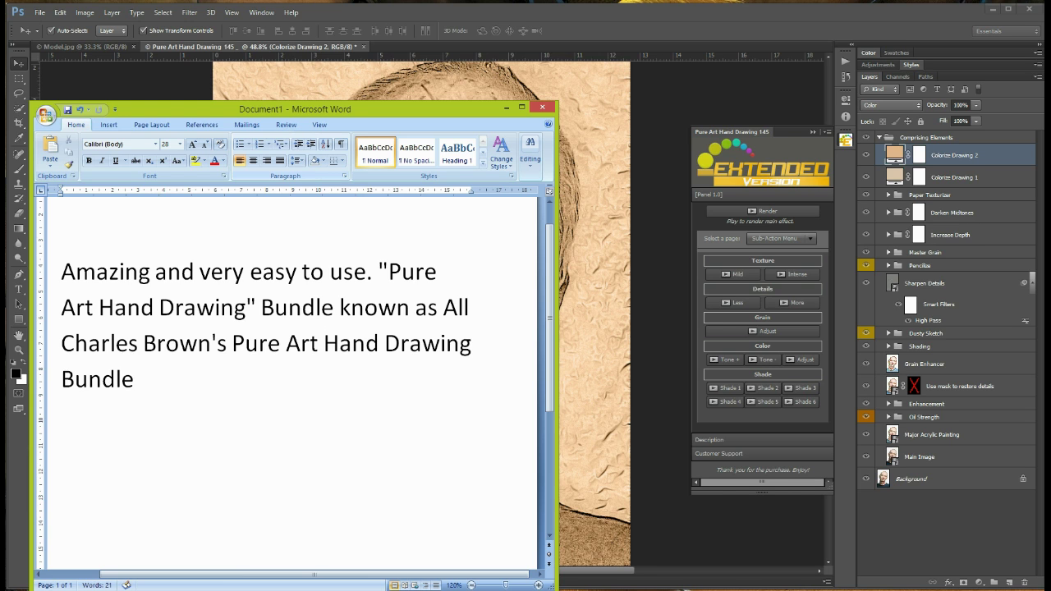
type(" has")
key("BackSpace")
key("BackSpace")
key("BackSpace")
type("is one of the best selling")
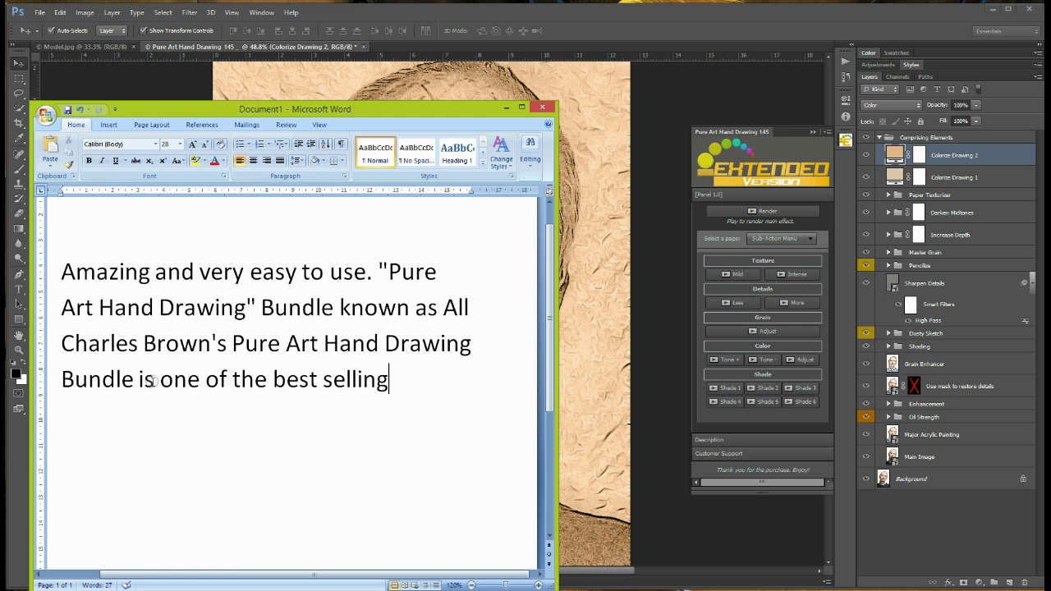
left_click(154, 381)
type("/was")
key("End")
type("b")
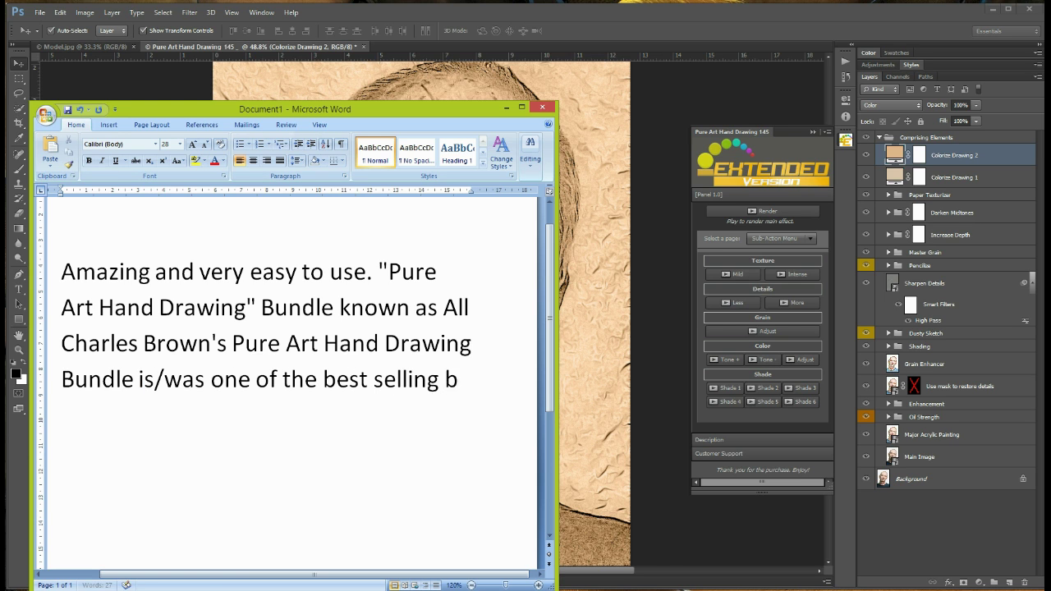
type("undles starting from 2013. ")
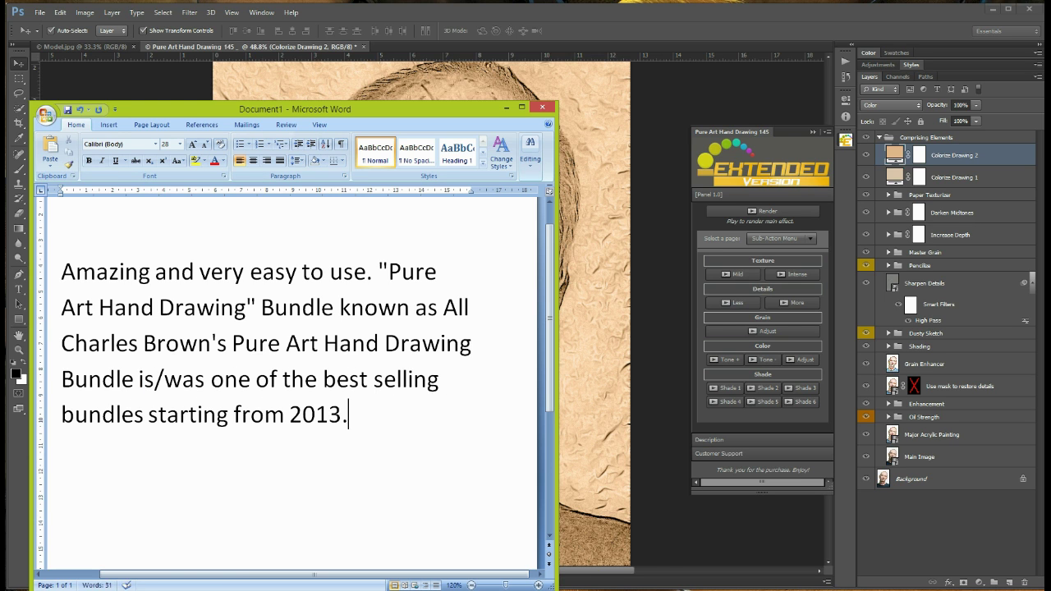
type("As of today, we have released over")
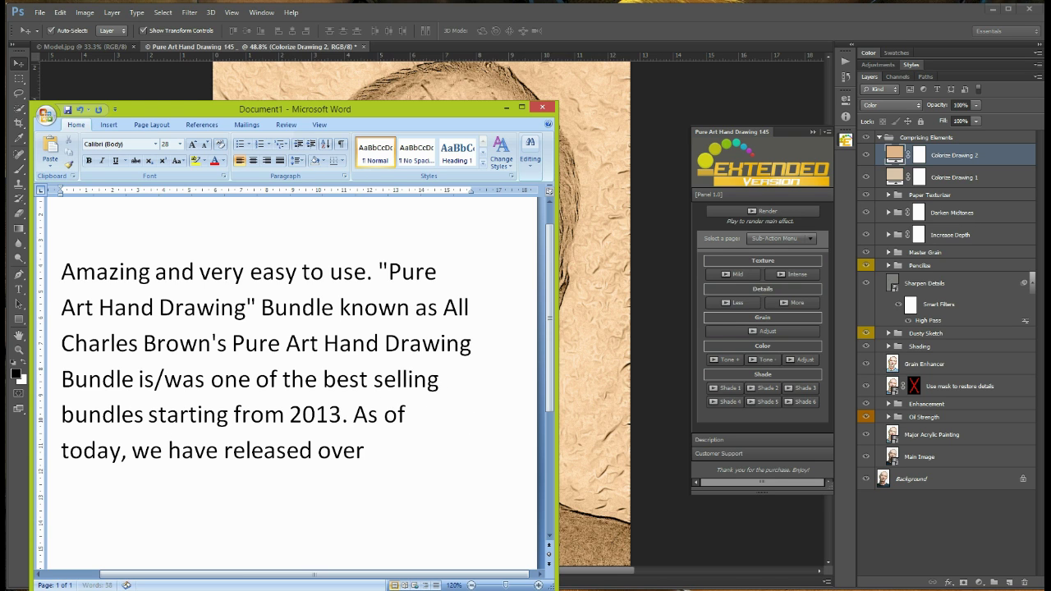
type(" 100 single packages with differen")
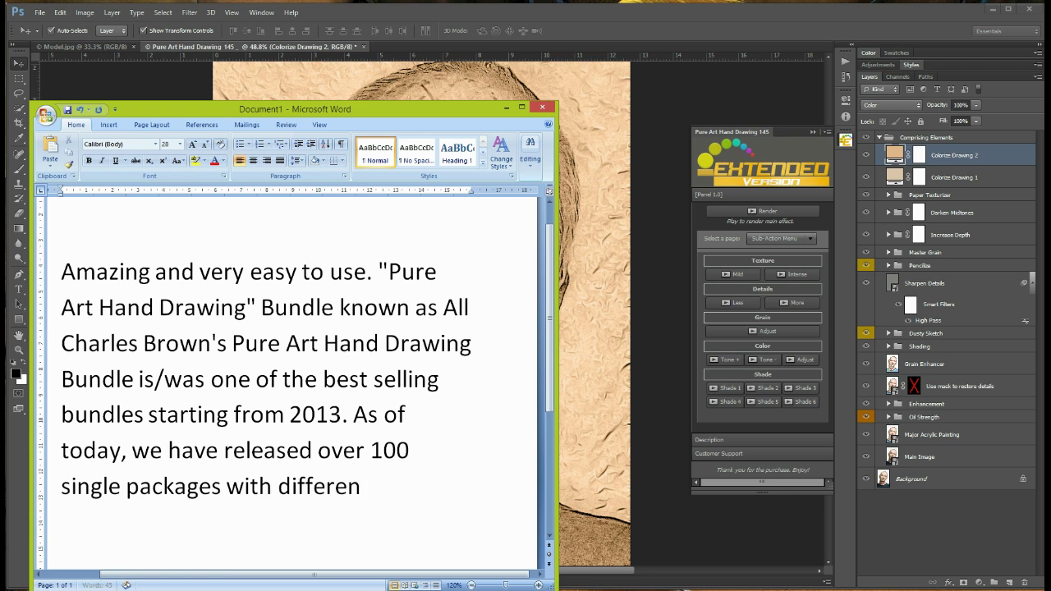
type("t")
Finish the note on over 100 packages in internationally inspired artistic drawing styles, introducing the CS3 run.
scroll(326, 438, "down", 1)
type("oncepts and country cu")
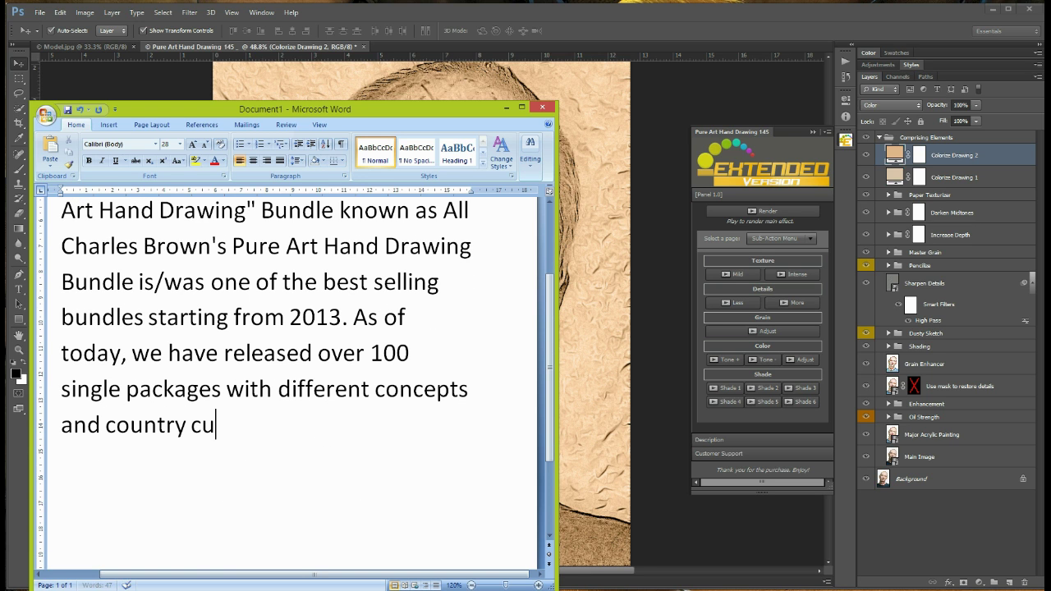
key("BackSpace")
key("BackSpace")
key("BackSpace")
type("ernationally inspired")
type(" we have to")
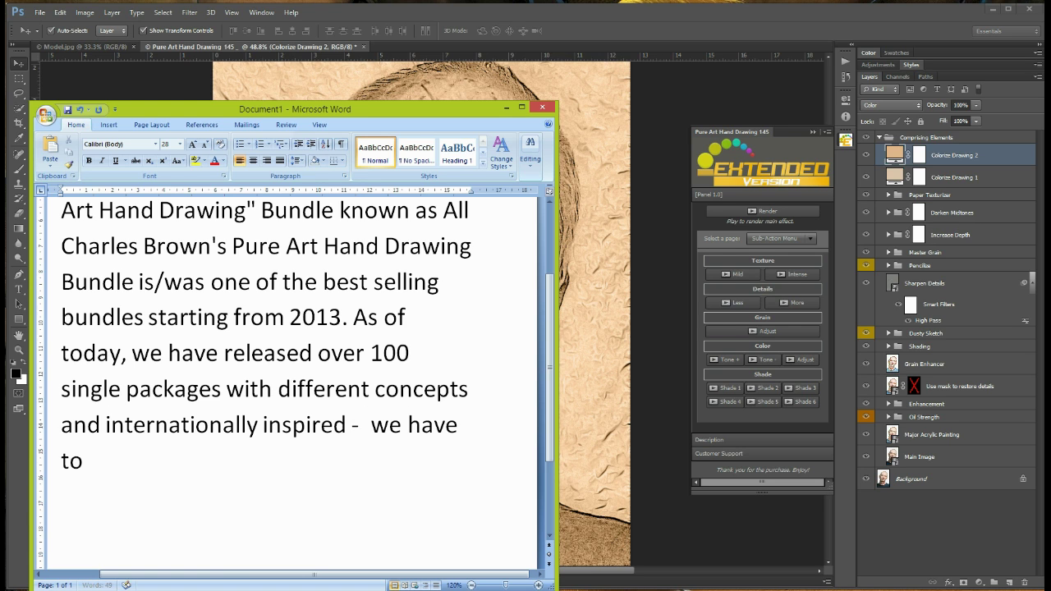
type("uched many")
type(" cult")
key("BackSpace")
key("BackSpace")
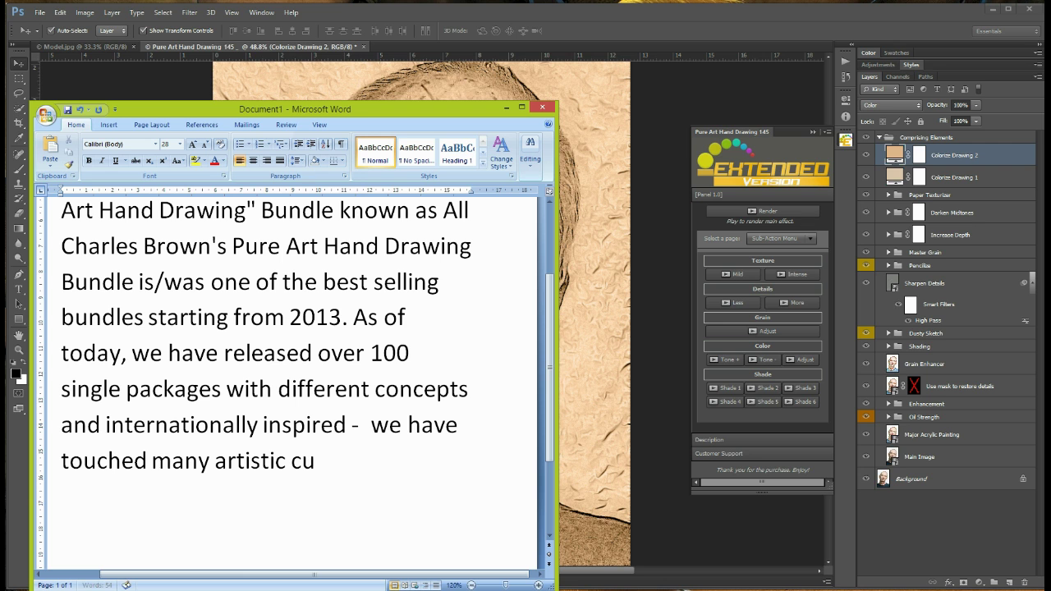
type("c drawing styles of di")
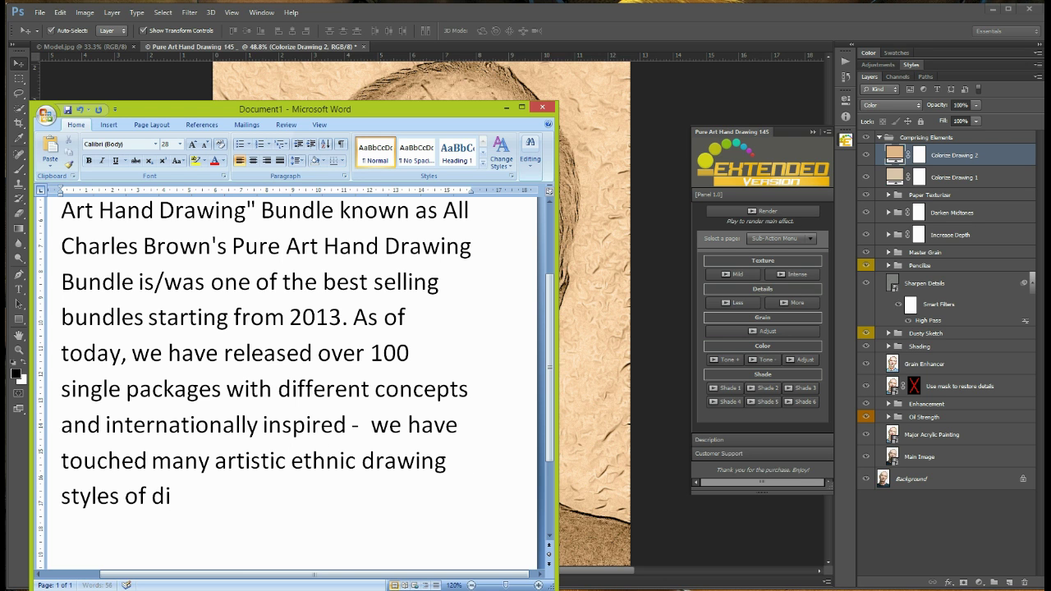
type("fferent couries")
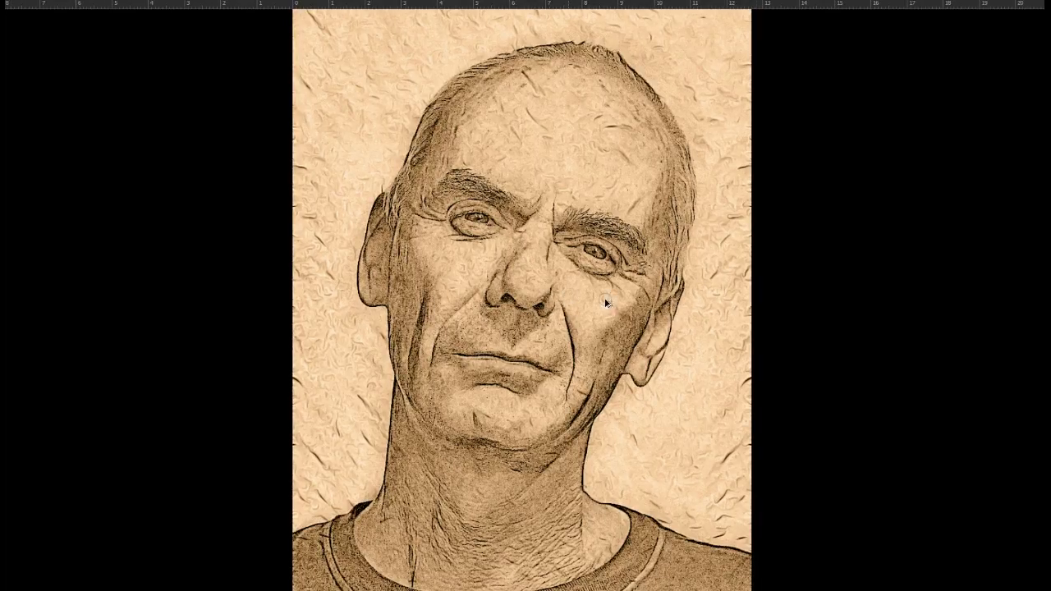
type("Let's run this action")
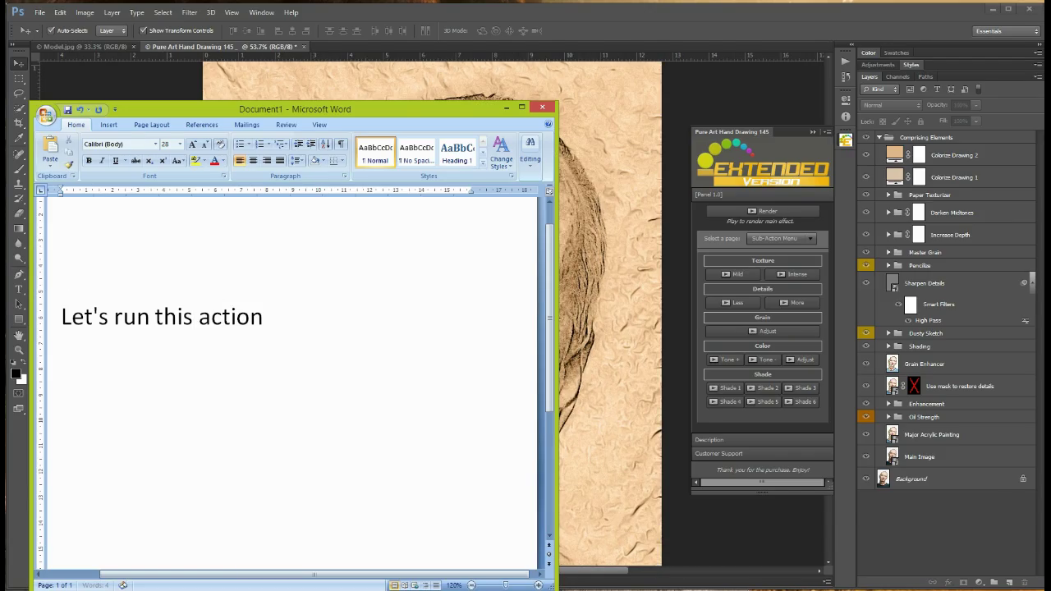
type(" using CS")
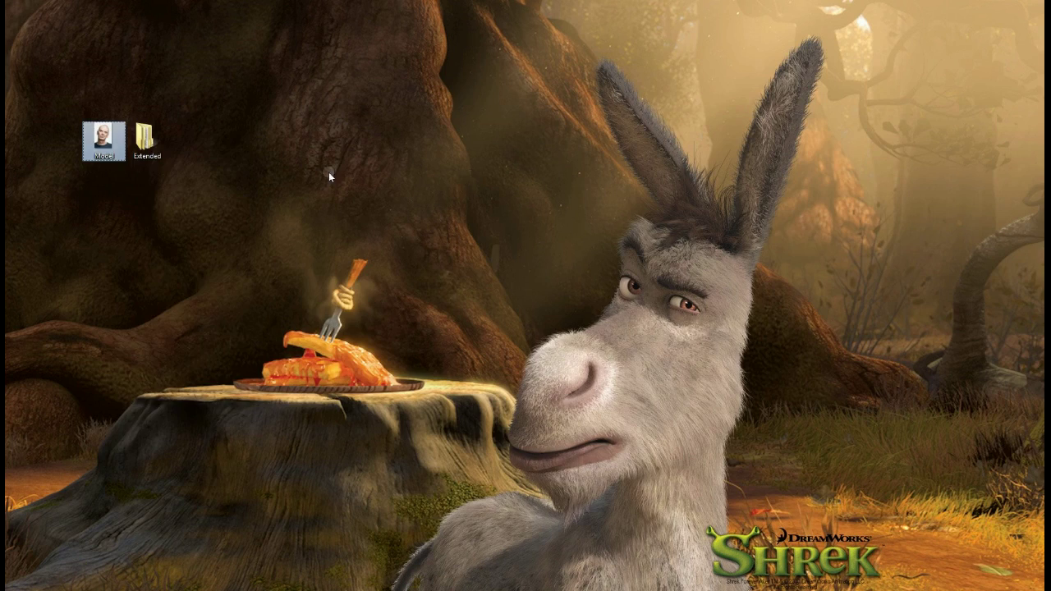
Open Model.jpg in Photoshop CS3 maximized and play the Pure Art Hand Drawing 145 action.
right_click(107, 142)
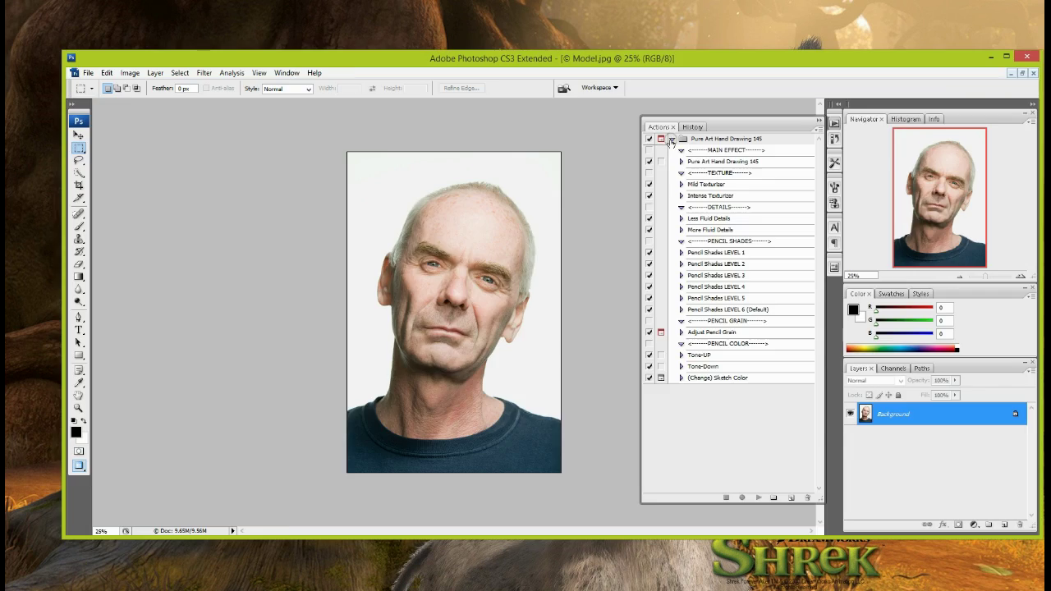
left_click(703, 162)
double_click(949, 69)
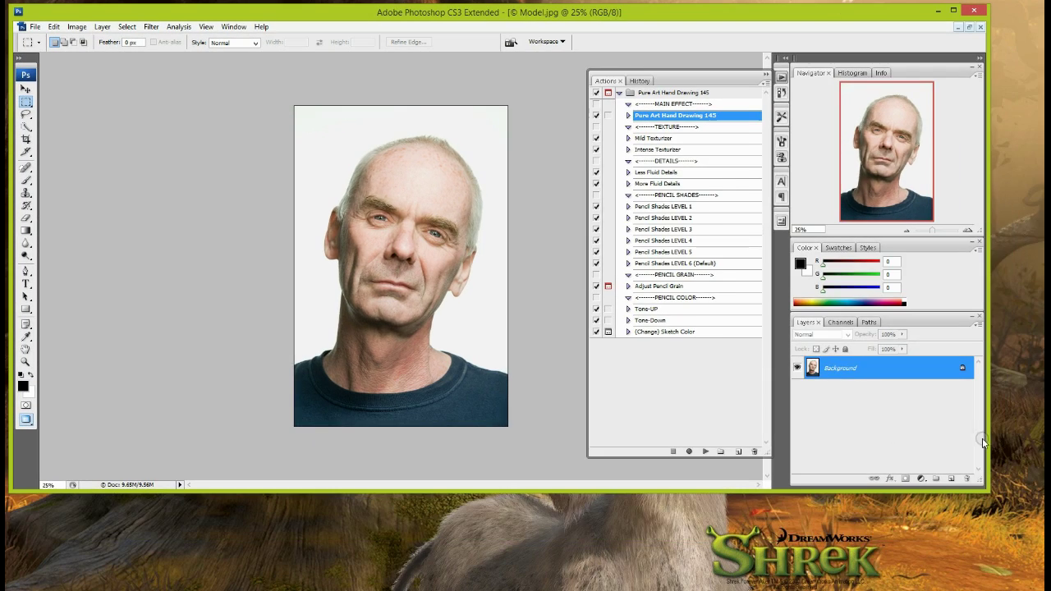
left_click(752, 452)
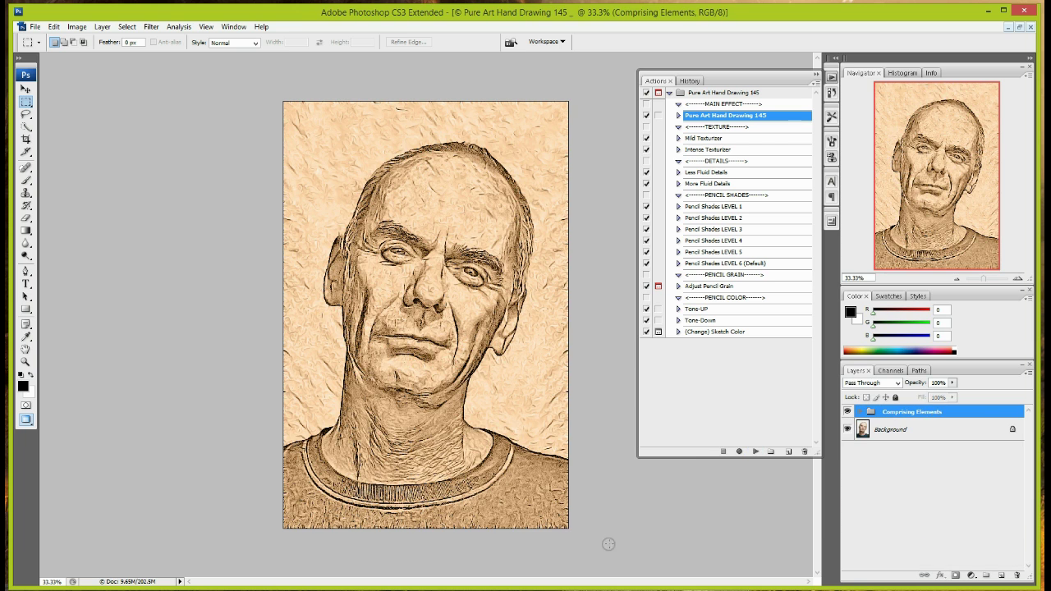
Write that the action finished rendering an oil-paint-inspired drawing compatible with Photoshop CS3 onward.
key("v")
left_click_drag(463, 342, 57, 326)
type("an has finishe")
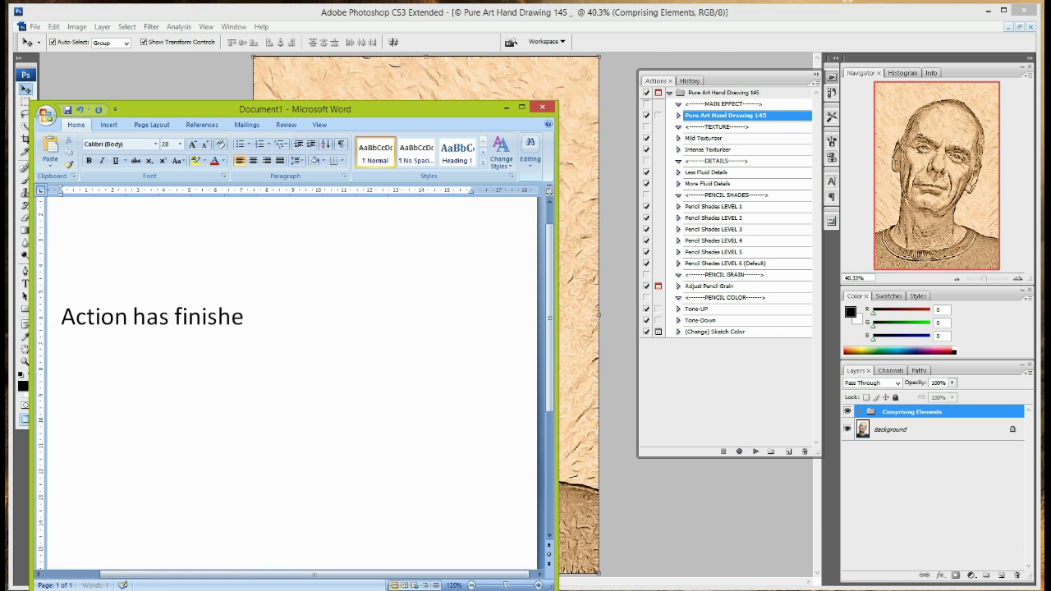
type("d rendering. Isn't that amazing? You can now have a")
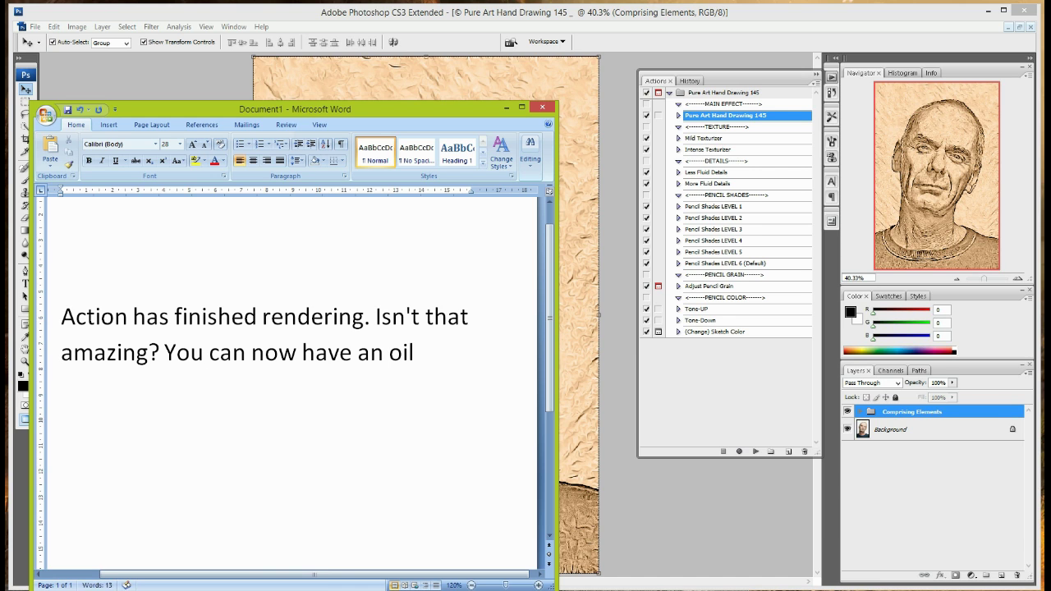
key("BackSpace")
key("BackSpace")
key("BackSpace")
type("paint filter inspired d")
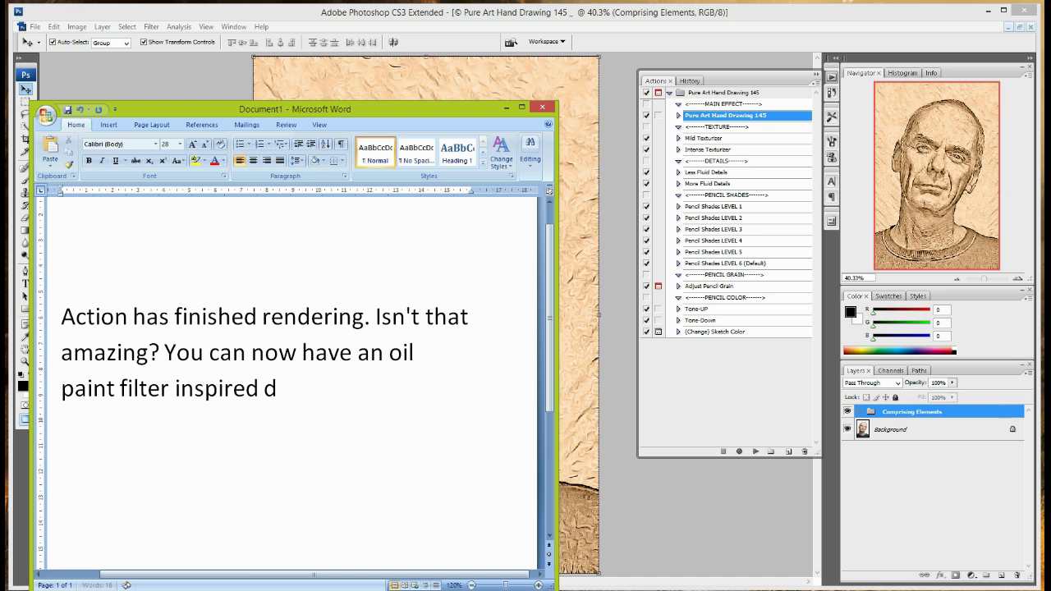
type("rawing that will work with your ")
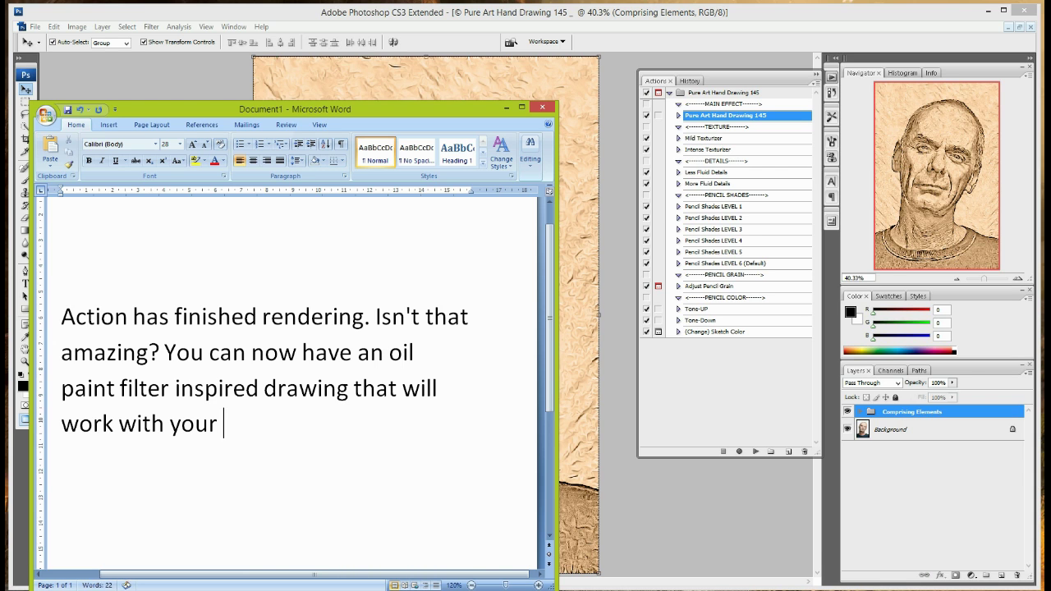
type("Adobe Photoshop ")
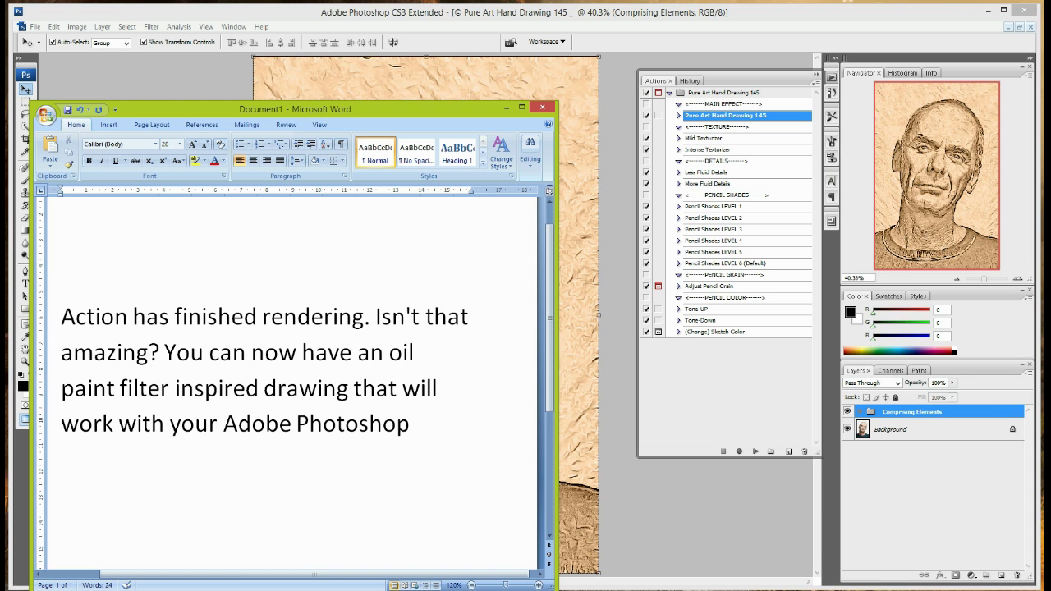
type("CS3, CS")
type(".")
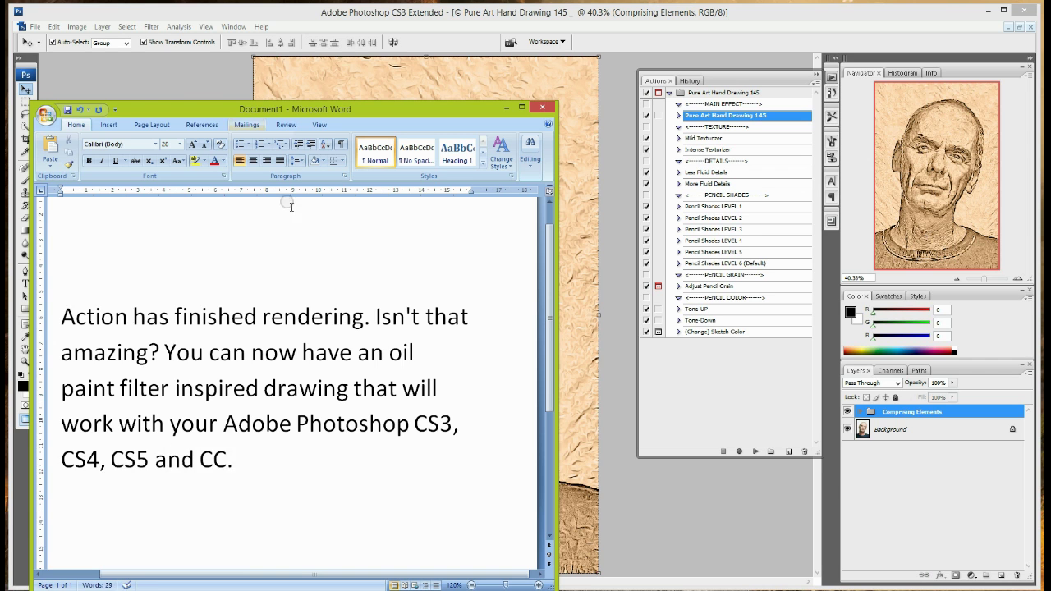
Replace the note with 'Thank you for watching and thanks for the purchase.' and 'Best regards.'.
key("ctrl+a")
key("Delete")
type("Thank you for watching")
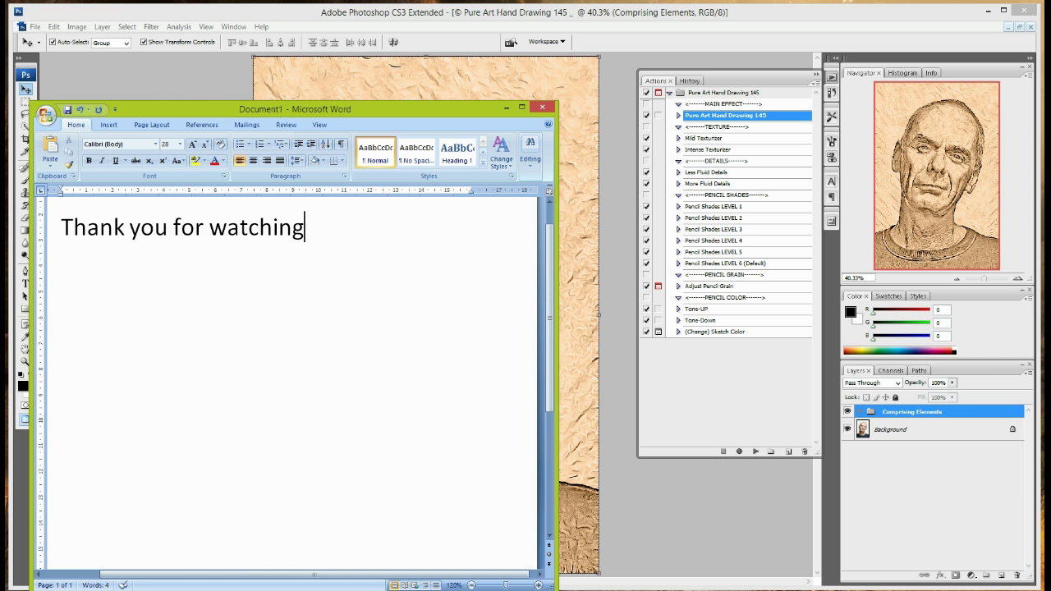
type(" and thanks for the purchase,")
key("BackSpace")
type(".")
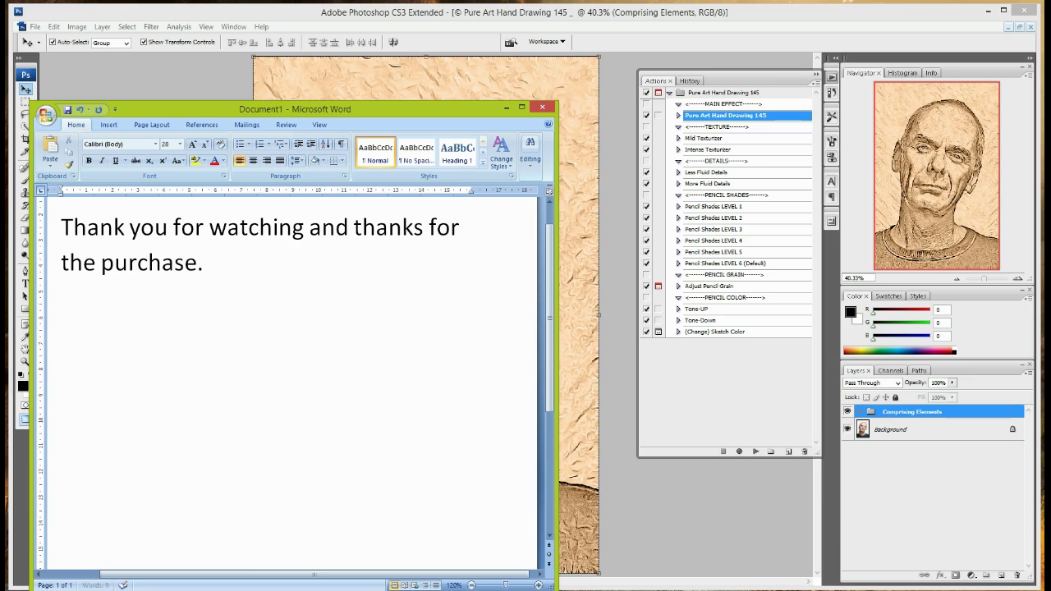
key("Return")
key("Return")
type("Best regards.")
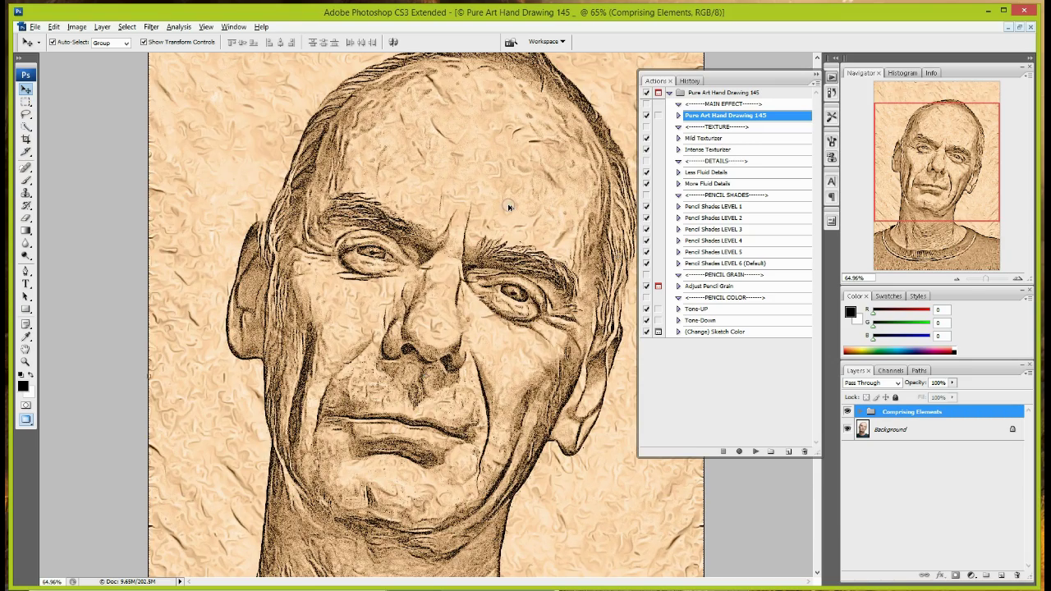